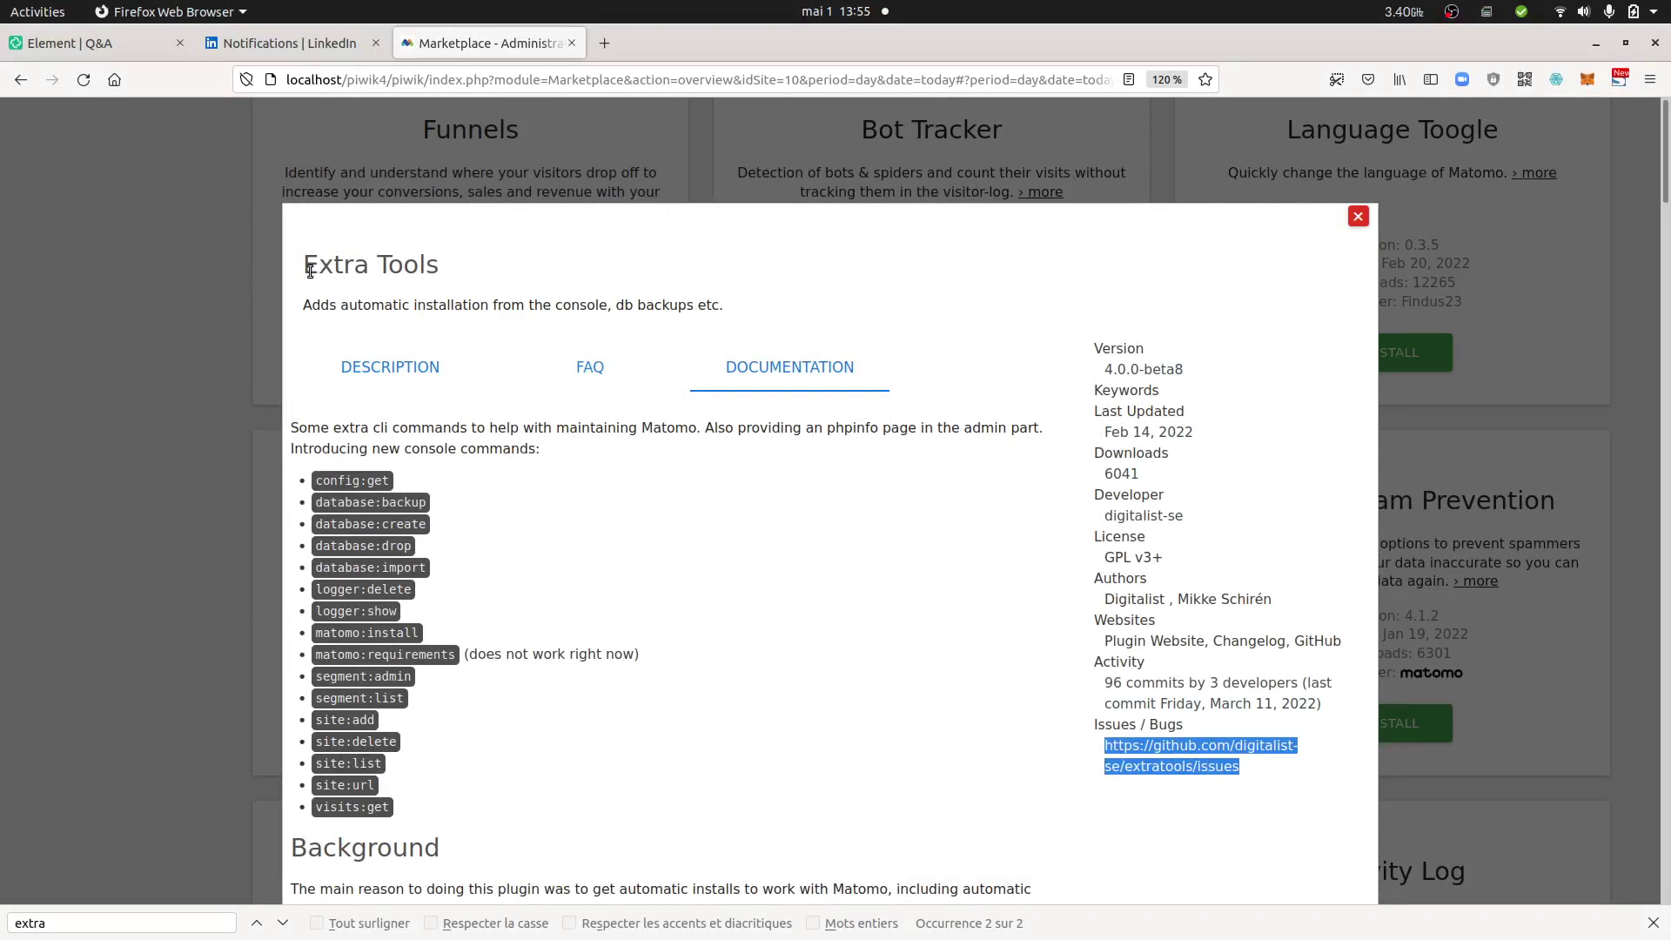
# Step: List the Matomo install folder with ls and highlight the console script in the output
pyautogui.moveTo(303, 264); pyautogui.dragTo(436, 275)
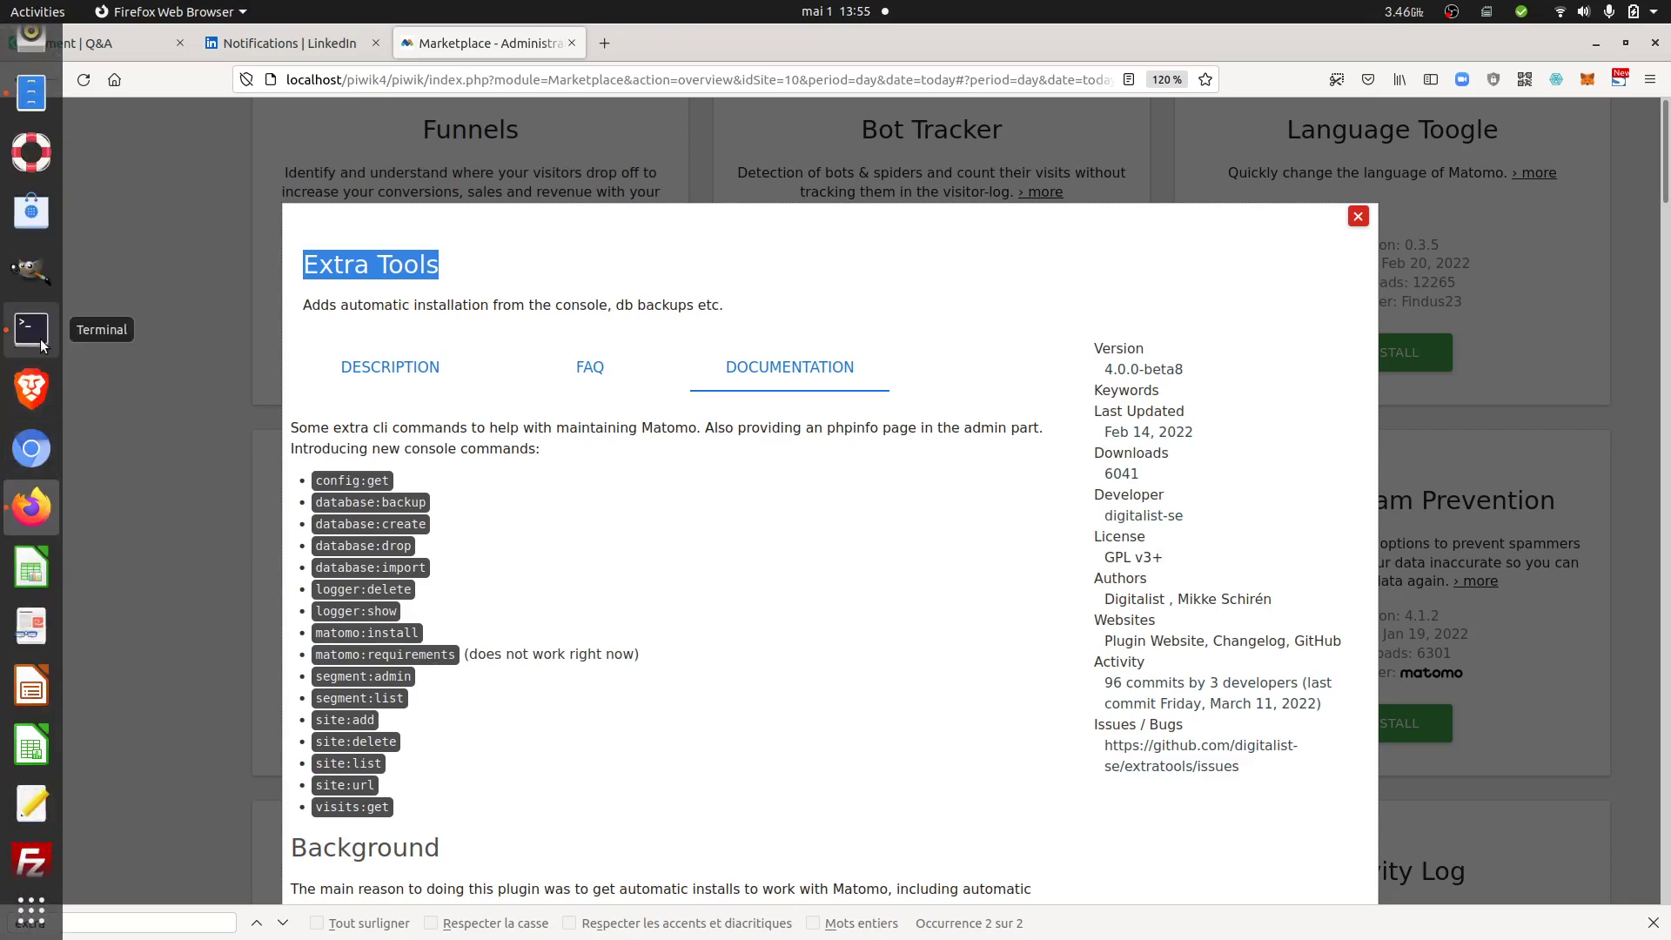
pyautogui.click(31, 330)
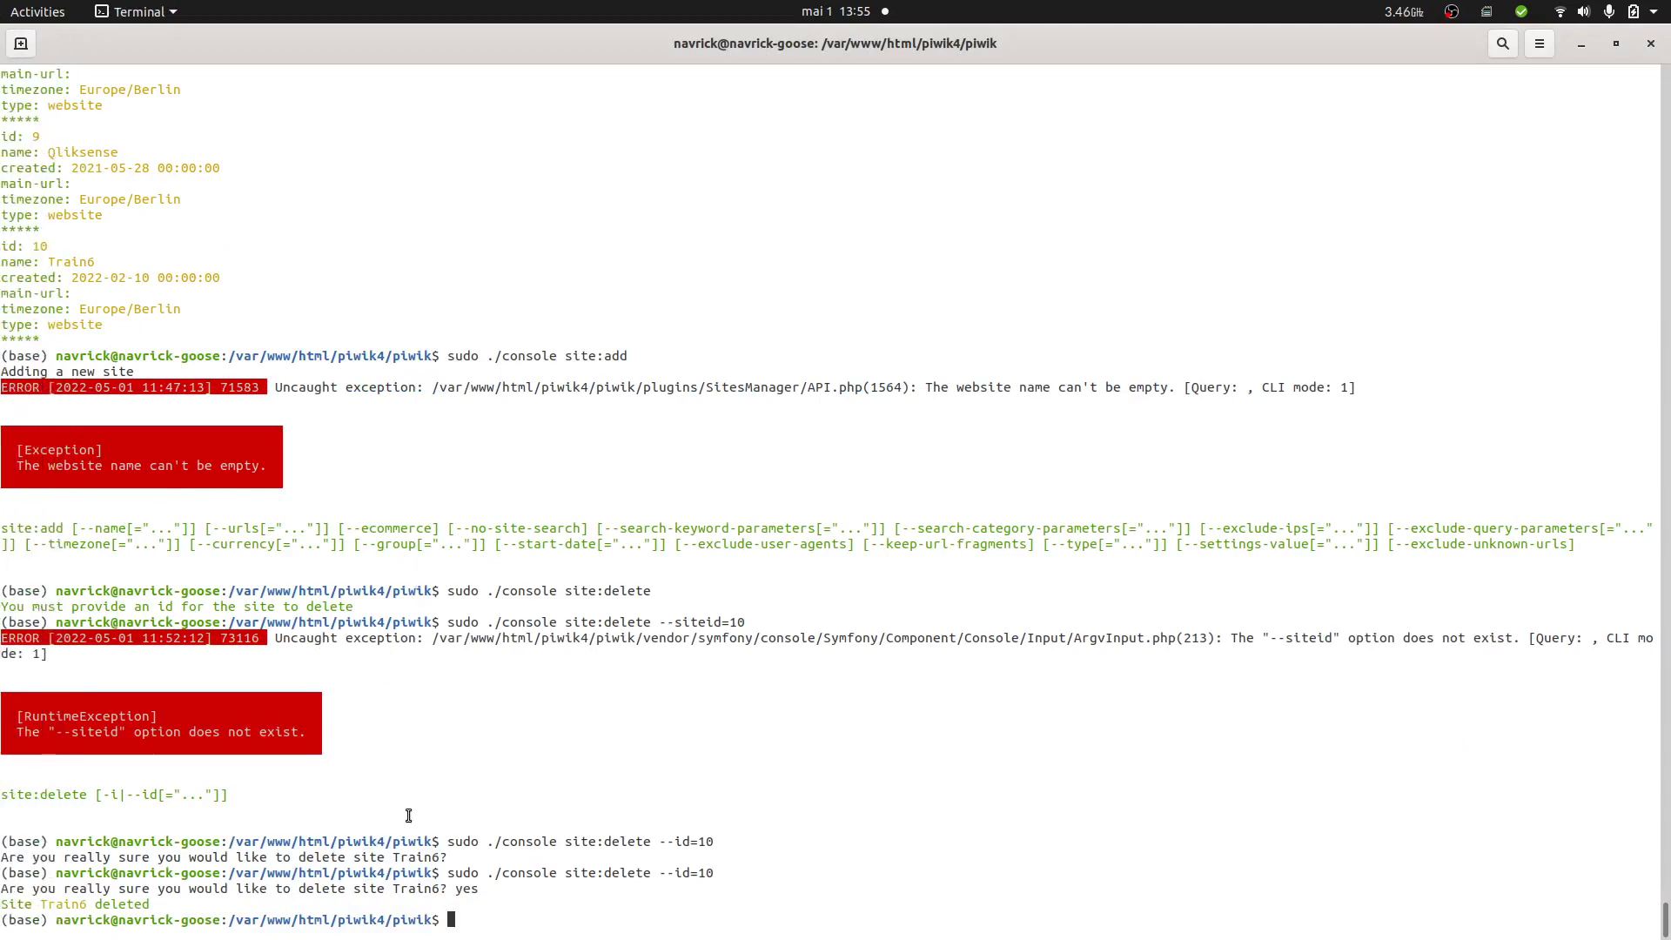
pyautogui.write('ls')
pyautogui.press('Return')
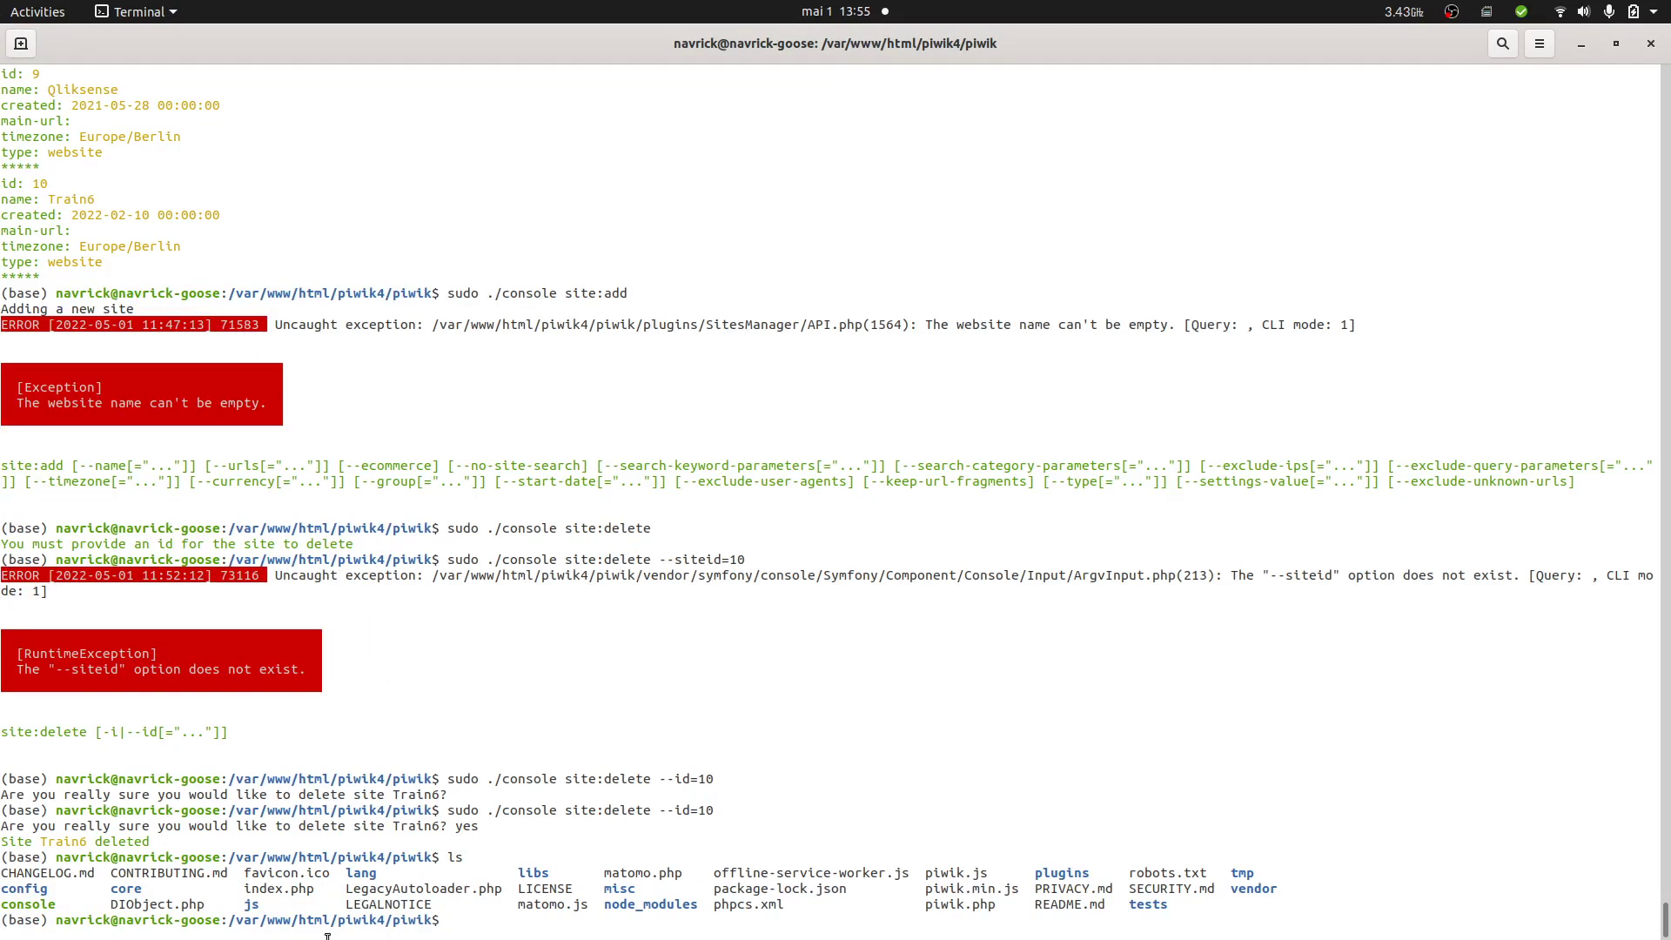
pyautogui.moveTo(58, 906); pyautogui.dragTo(3, 906)
pyautogui.click(476, 922)
pyautogui.write('.cons')
pyautogui.press('BackSpace')
pyautogui.press('BackSpace')
pyautogui.press('BackSpace')
pyautogui.write('/console ')
pyautogui.write('list')
# Step: Run ./console list and highlight the site command group in the output
pyautogui.press('Return')
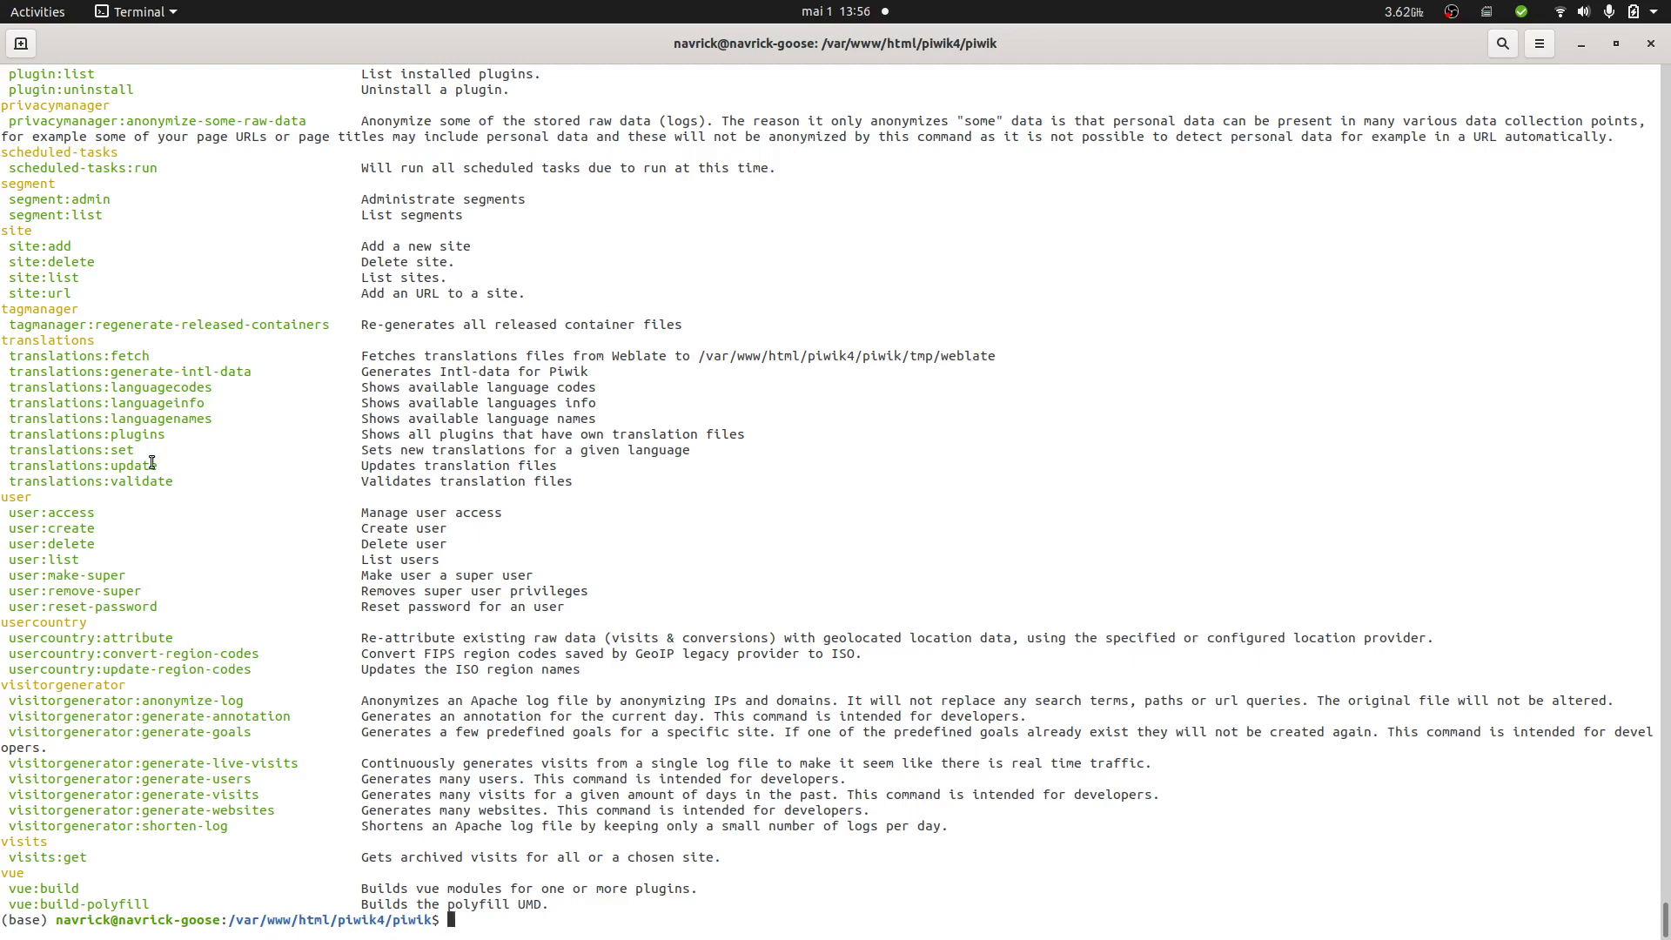
pyautogui.moveTo(7, 233); pyautogui.dragTo(83, 292)
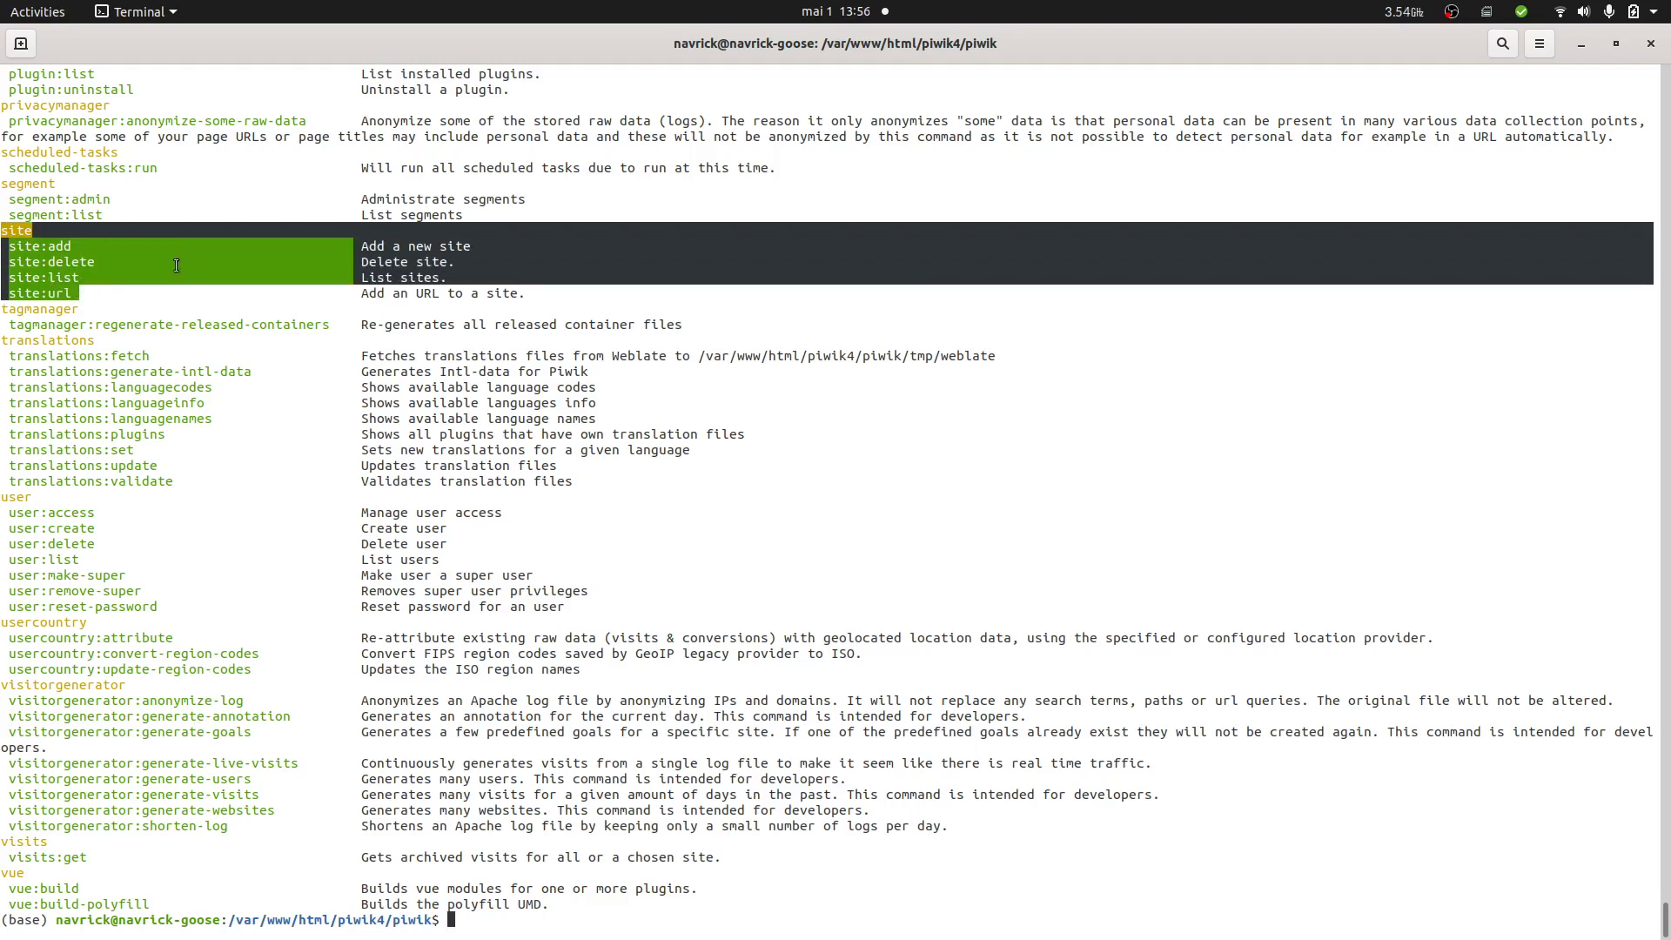
pyautogui.click(47, 262)
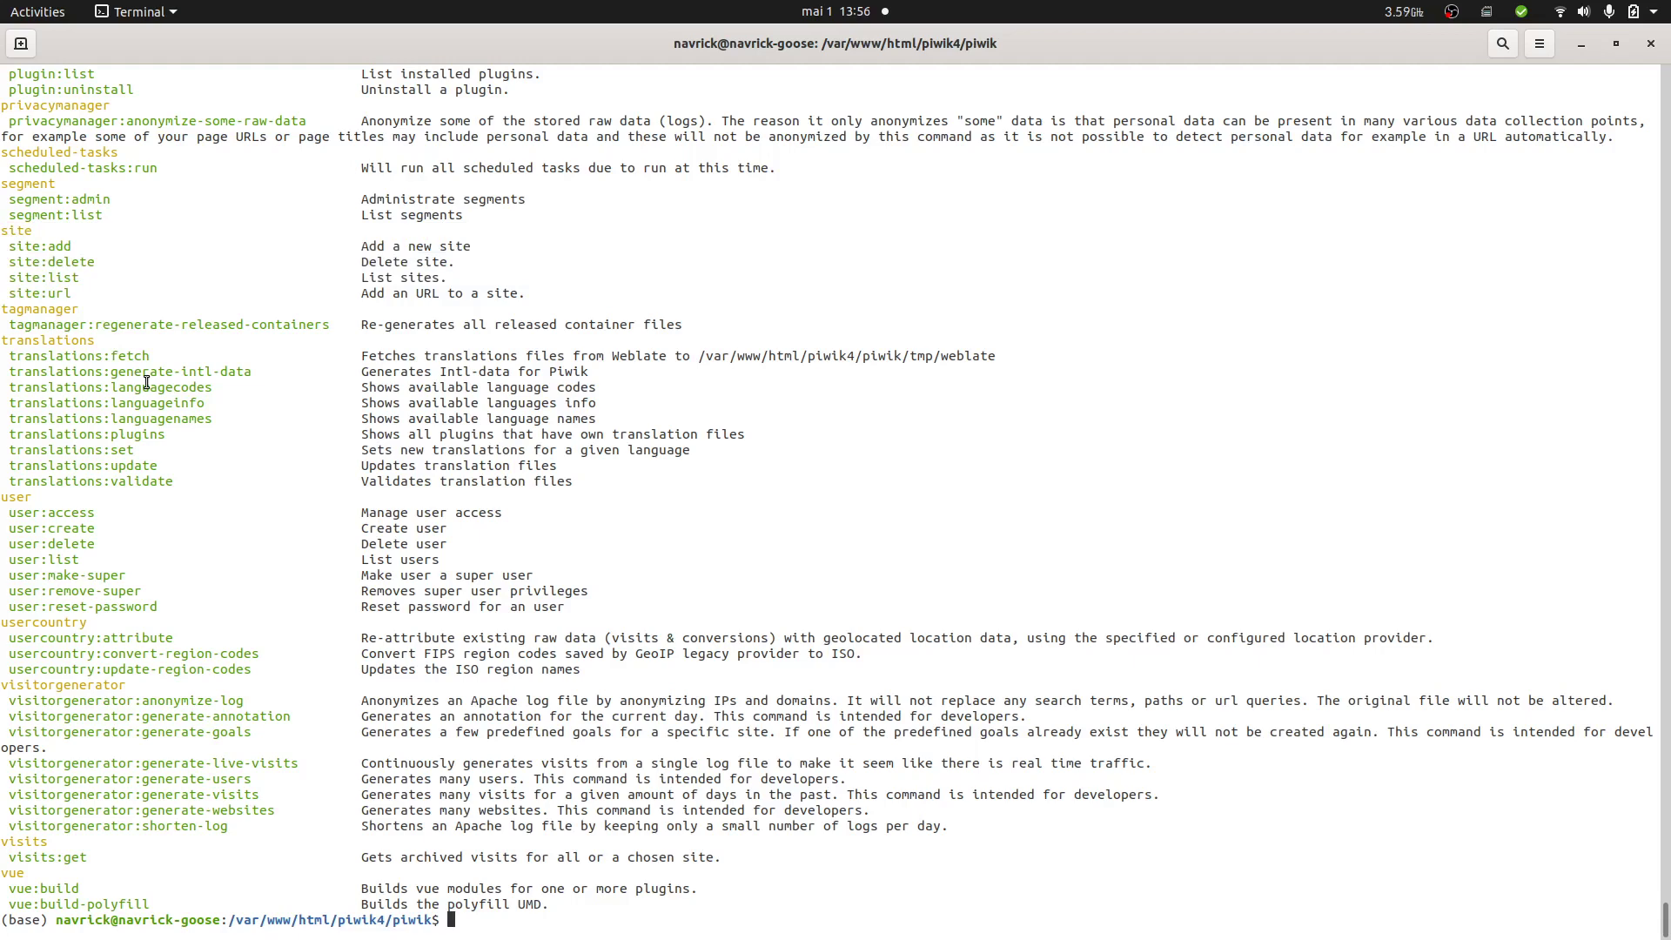
# Step: Step back through command history toward the earlier site commands
pyautogui.press('Up')
pyautogui.press('Up')
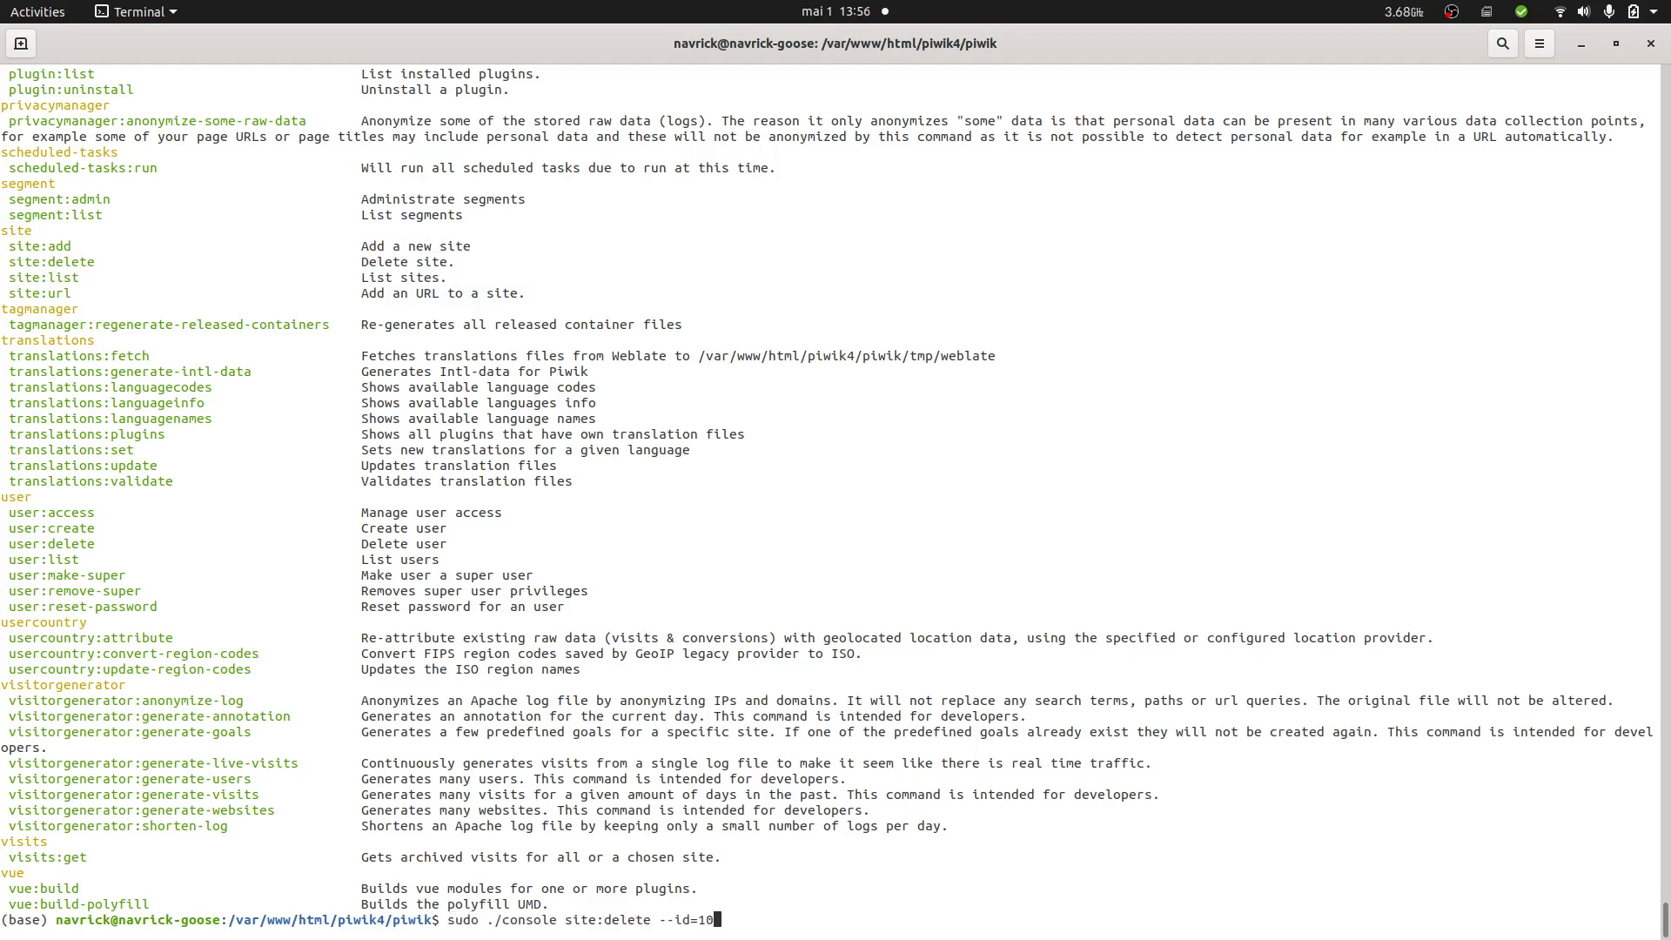
pyautogui.press('Up')
pyautogui.press('BackSpace')
pyautogui.press('BackSpace')
pyautogui.press('BackSpace')
pyautogui.press('BackSpace')
pyautogui.press('BackSpace')
pyautogui.press('BackSpace')
pyautogui.write('list')
# Step: List sites, delete Qliksense with site:delete --id=9 and confirm, then relist the remaining sites
pyautogui.press('Return')
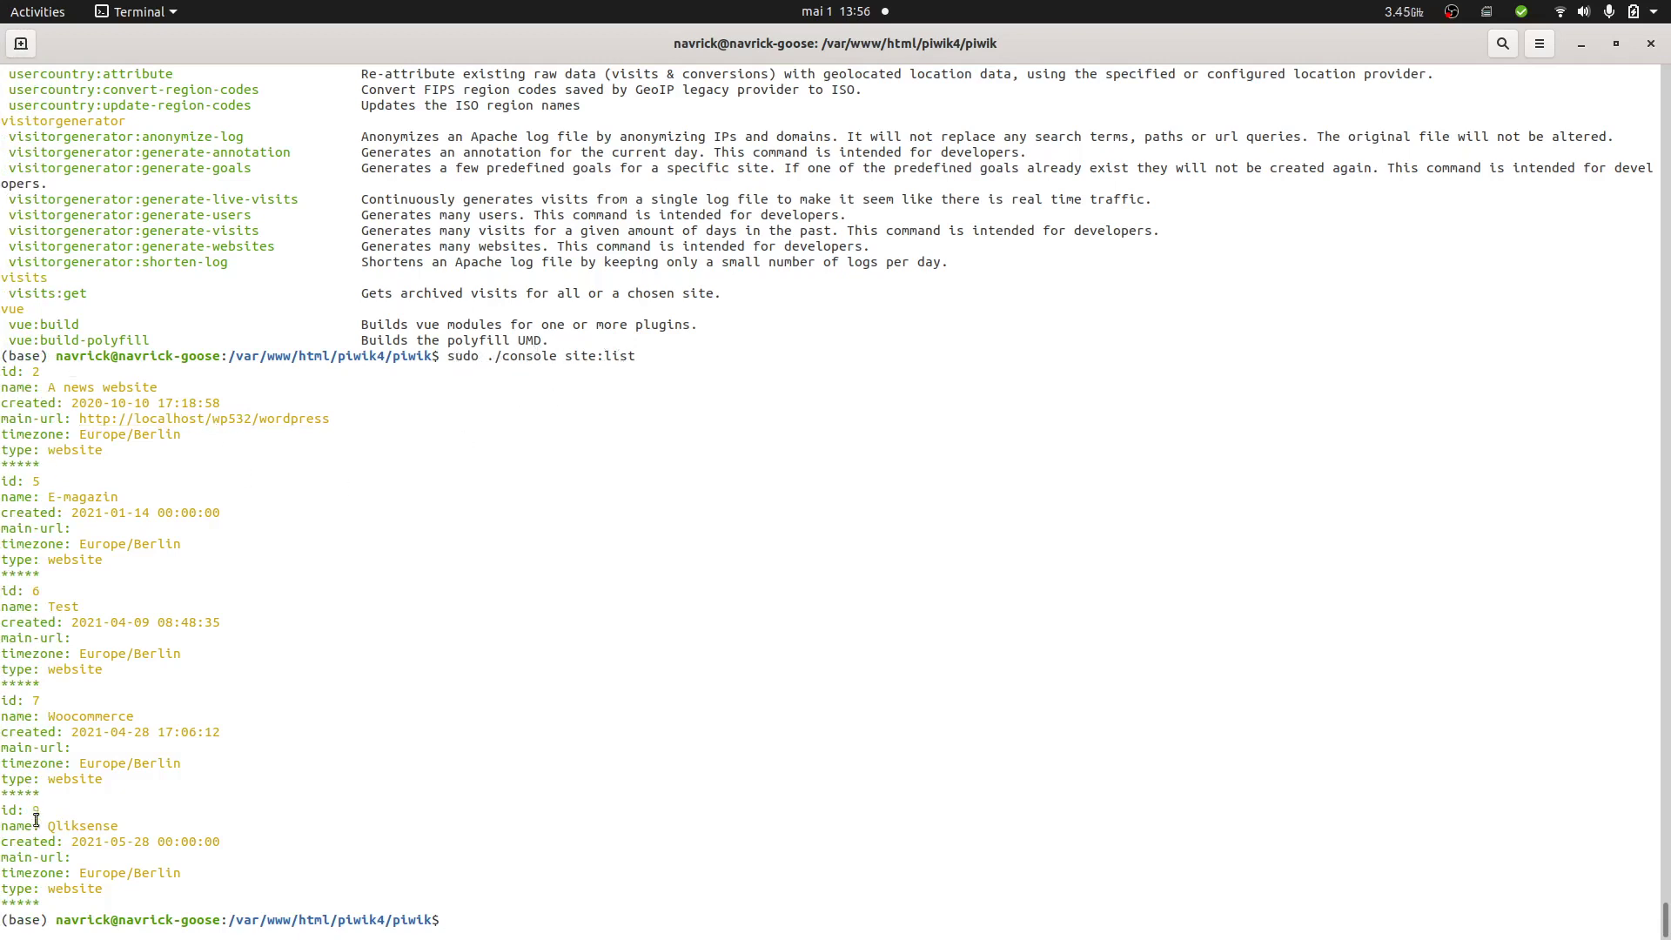
pyautogui.press('Up')
pyautogui.press('Up')
pyautogui.press('Up')
pyautogui.press('Up')
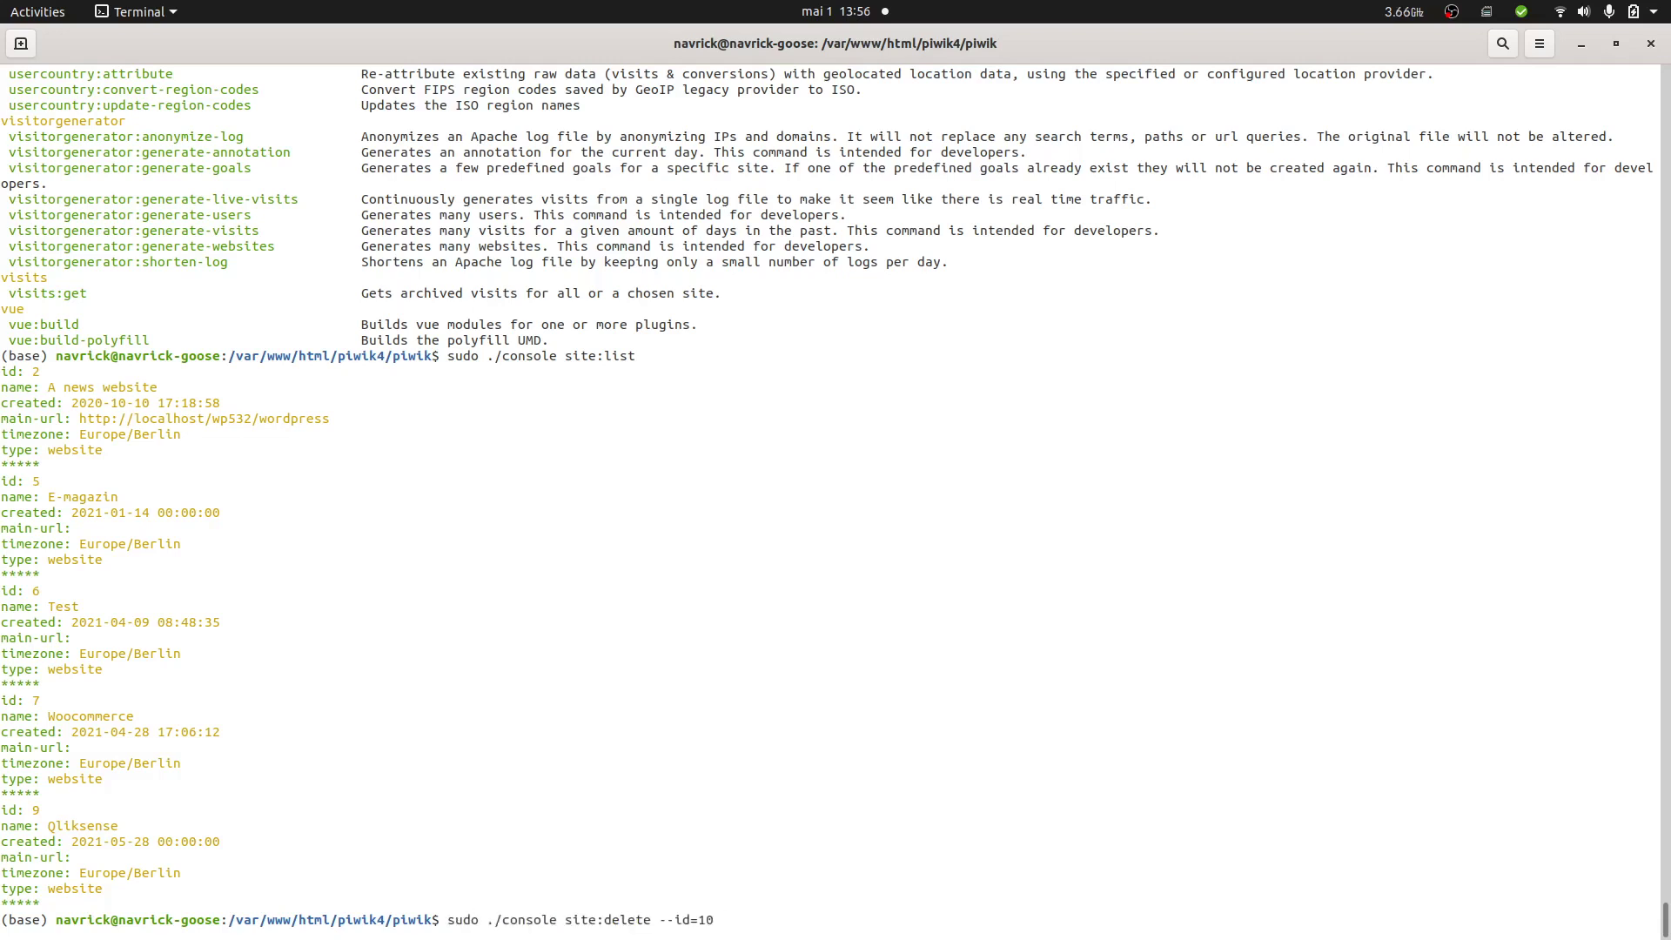
pyautogui.press('BackSpace')
pyautogui.press('BackSpace')
pyautogui.write('9')
pyautogui.press('Return')
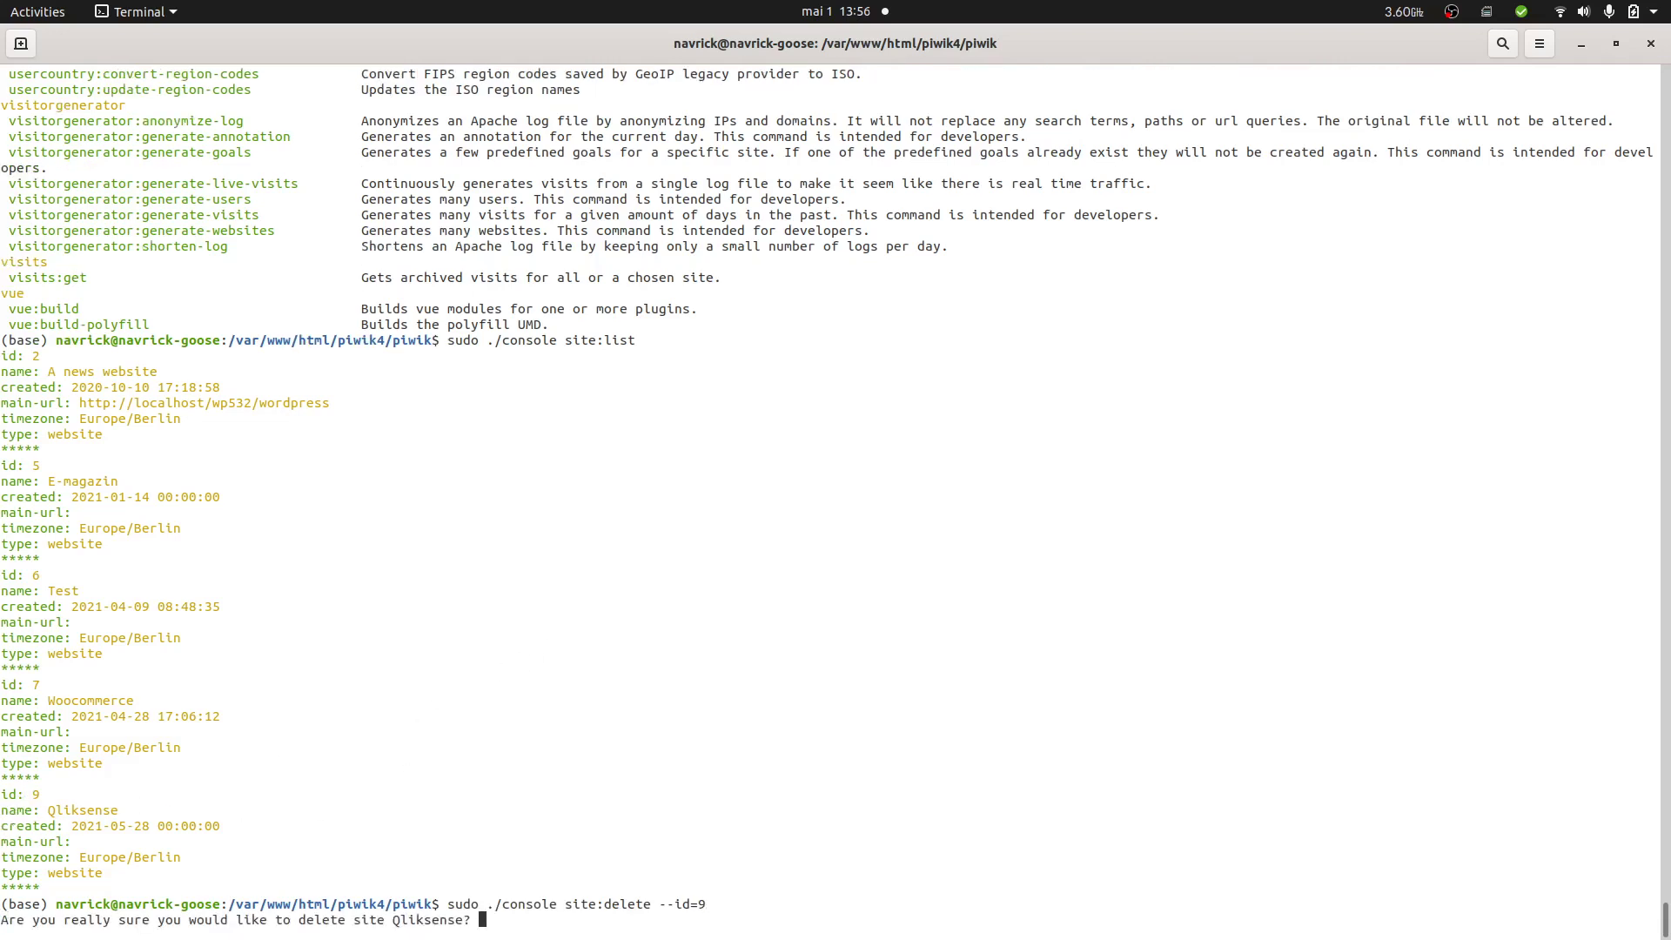
pyautogui.write('yes')
pyautogui.press('Return')
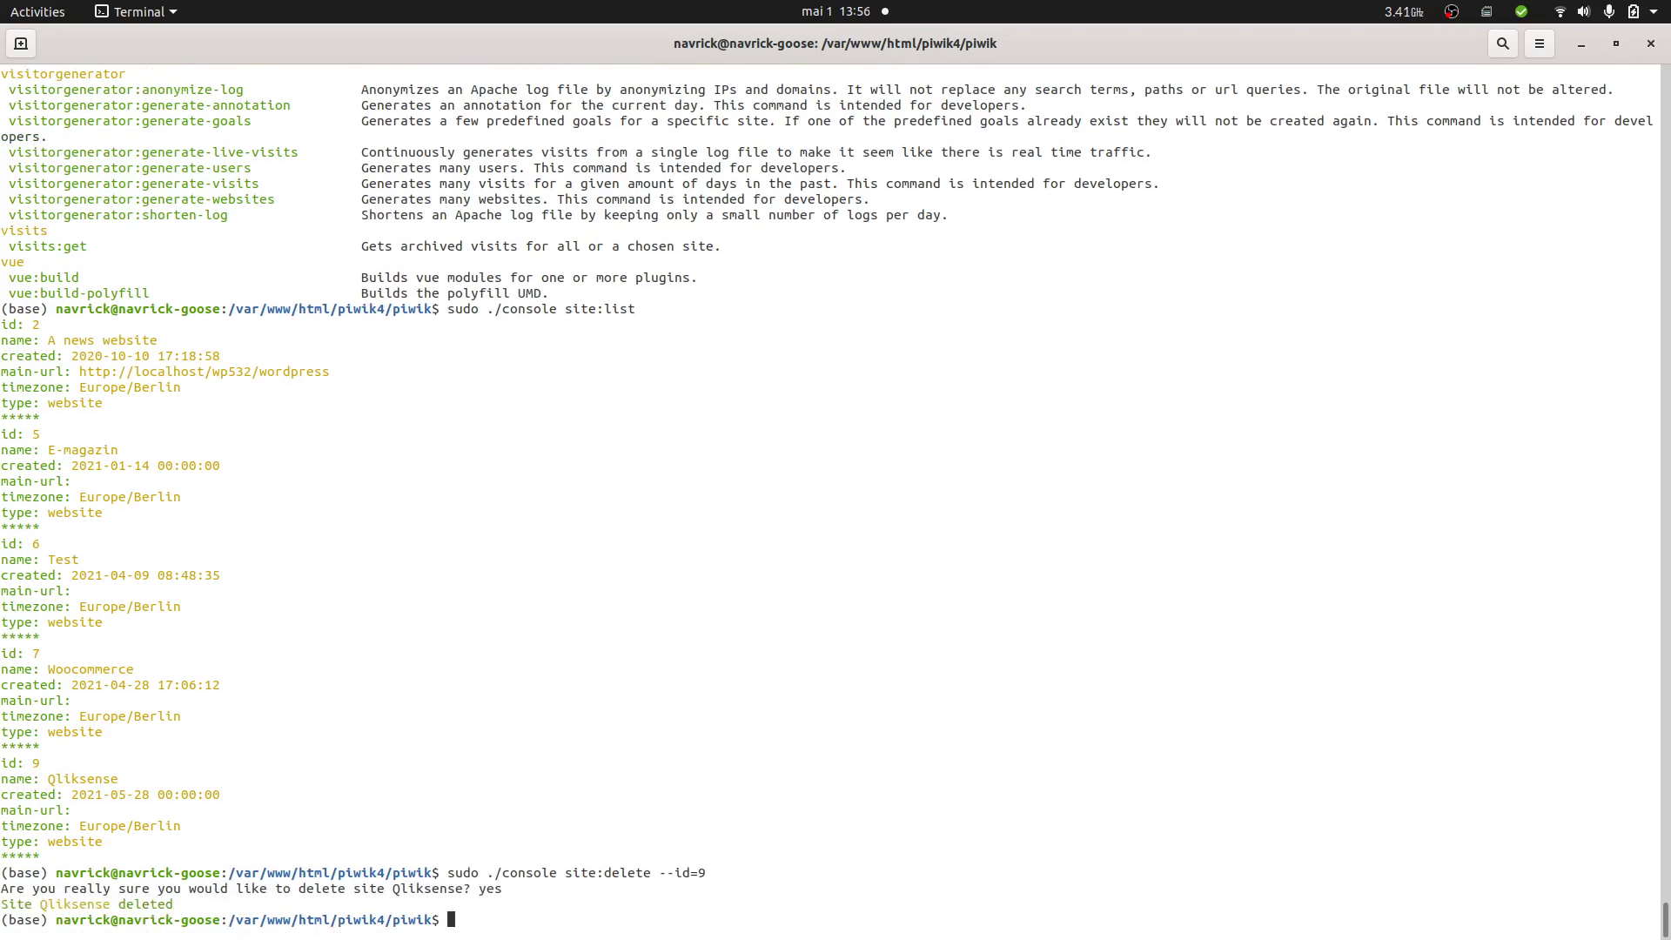
pyautogui.press('Up')
pyautogui.press('Up')
pyautogui.press('Return')
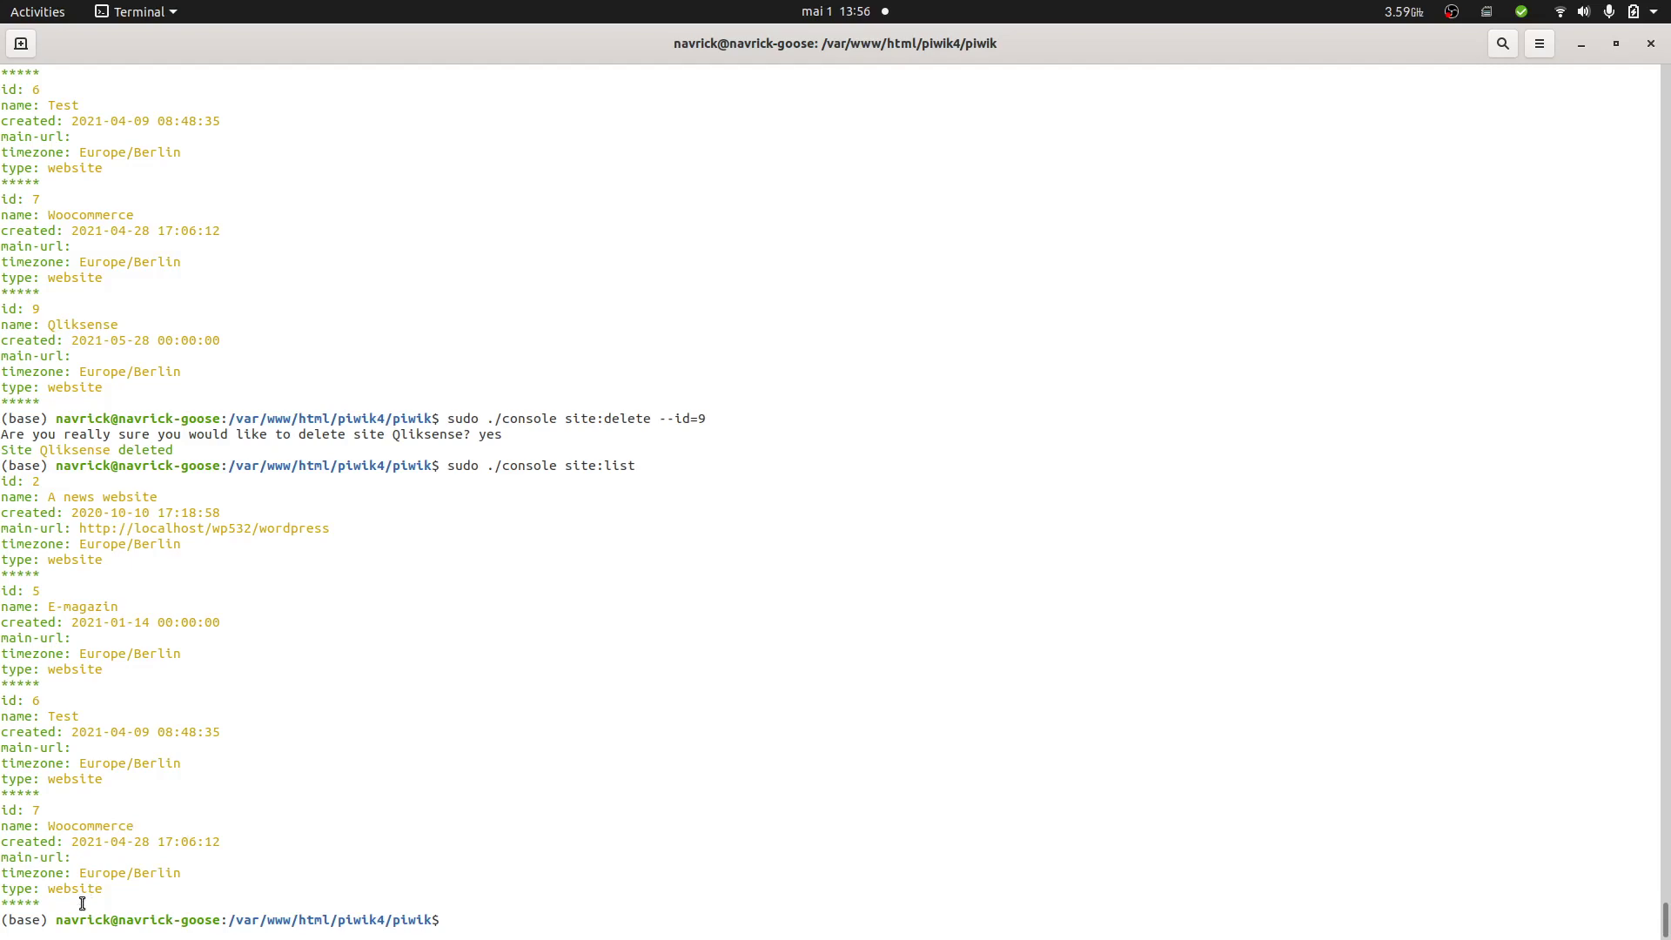
# Step: Close Extra Tools details, confirm All Websites shows four sites, then go back to Marketplace
pyautogui.moveTo(84, 901); pyautogui.dragTo(23, 804)
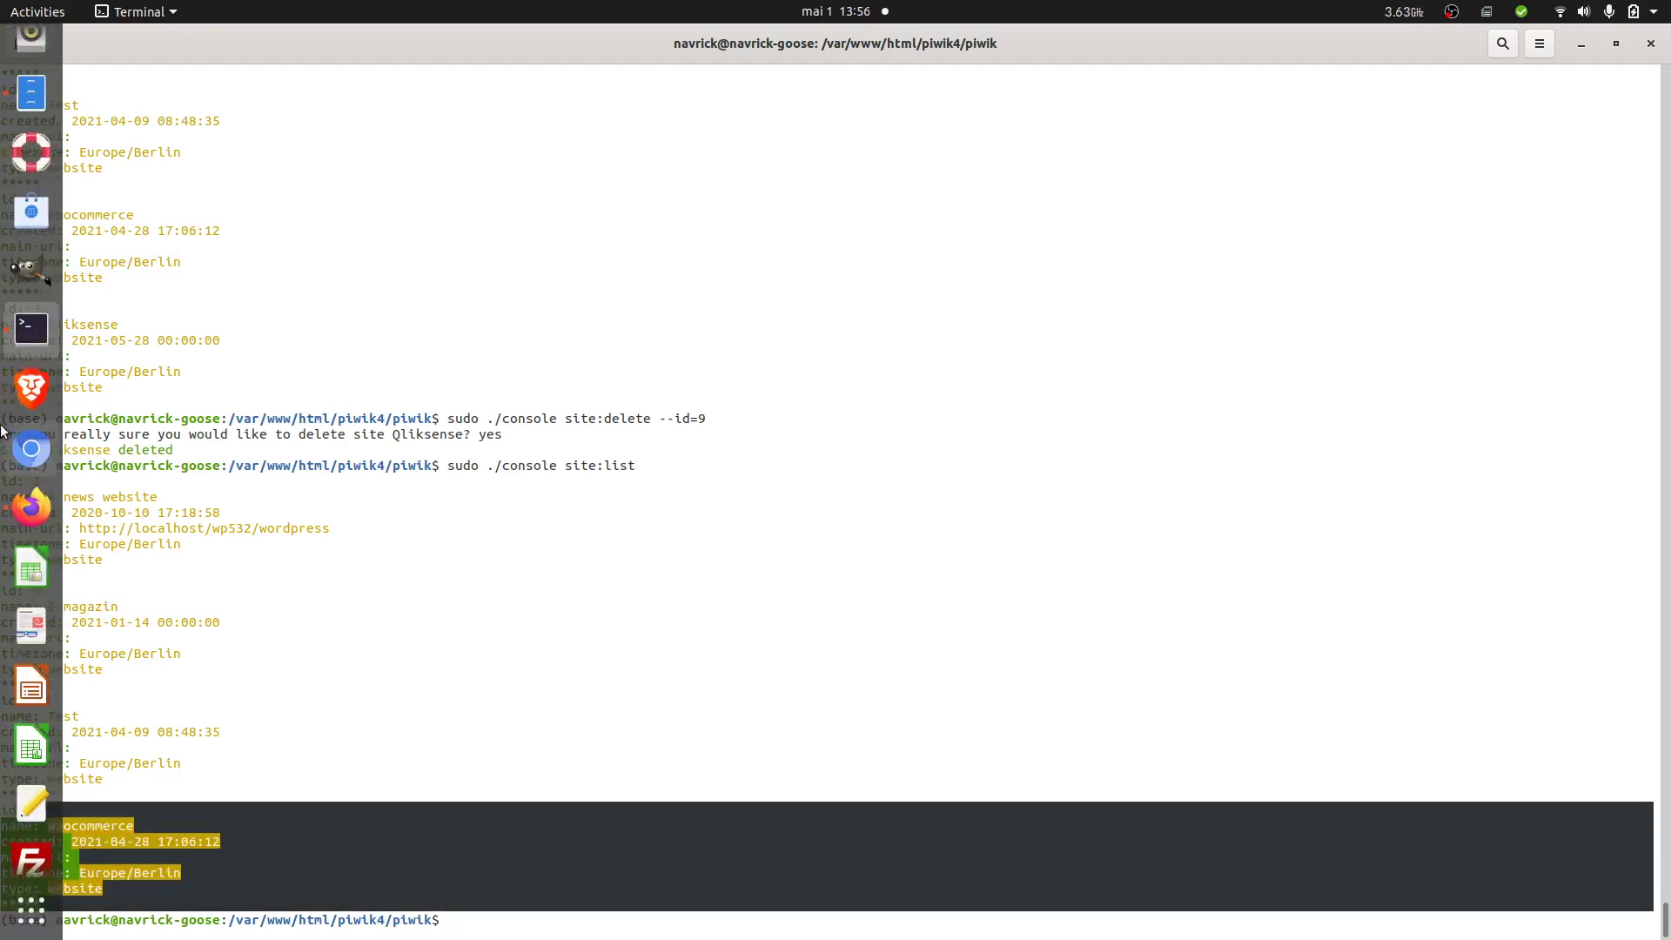
pyautogui.click(32, 507)
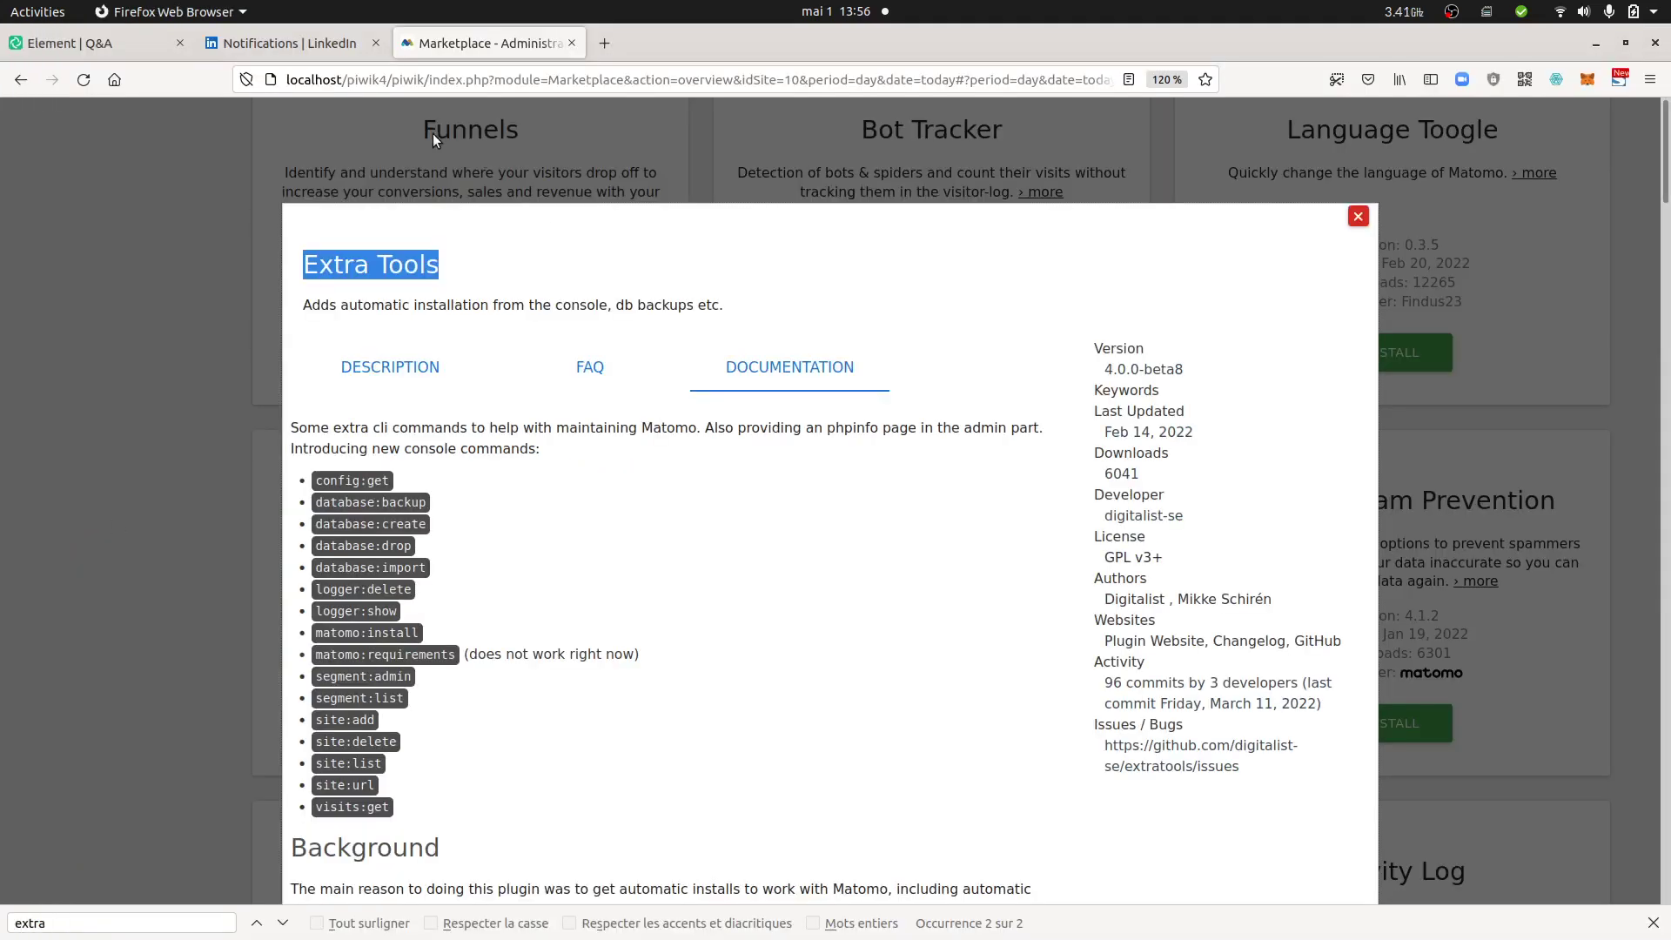
pyautogui.click(703, 183)
pyautogui.scroll(5, 743, 304)
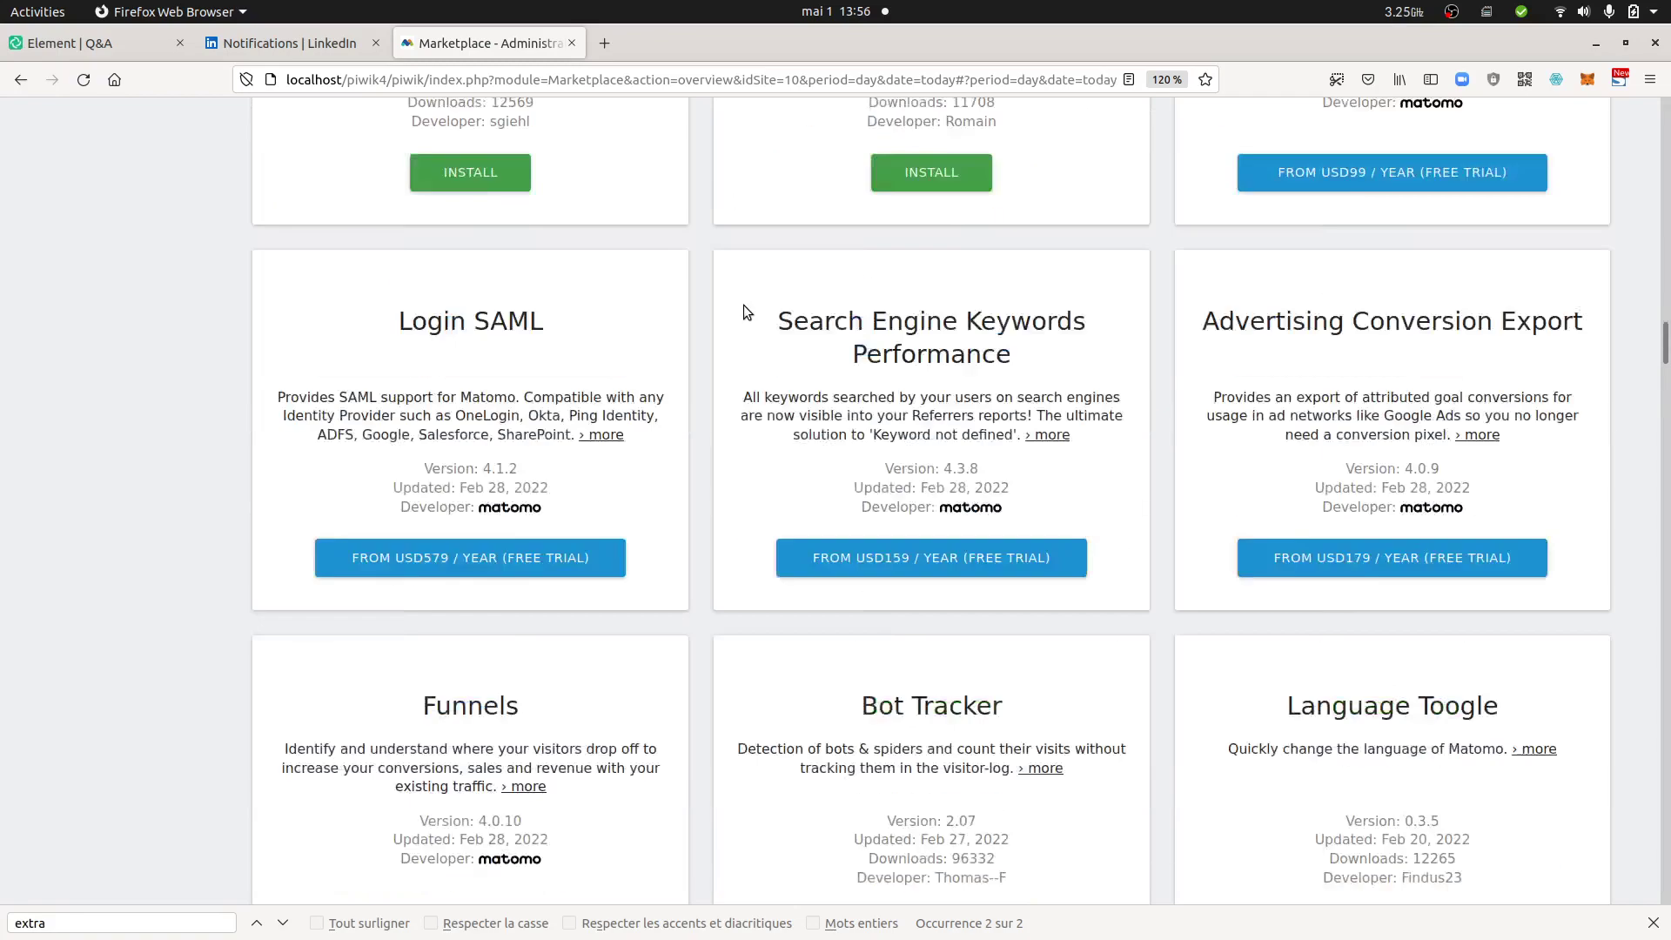
pyautogui.scroll(5, 748, 307)
pyautogui.scroll(4, 748, 307)
pyautogui.scroll(5, 748, 307)
pyautogui.scroll(5, 749, 307)
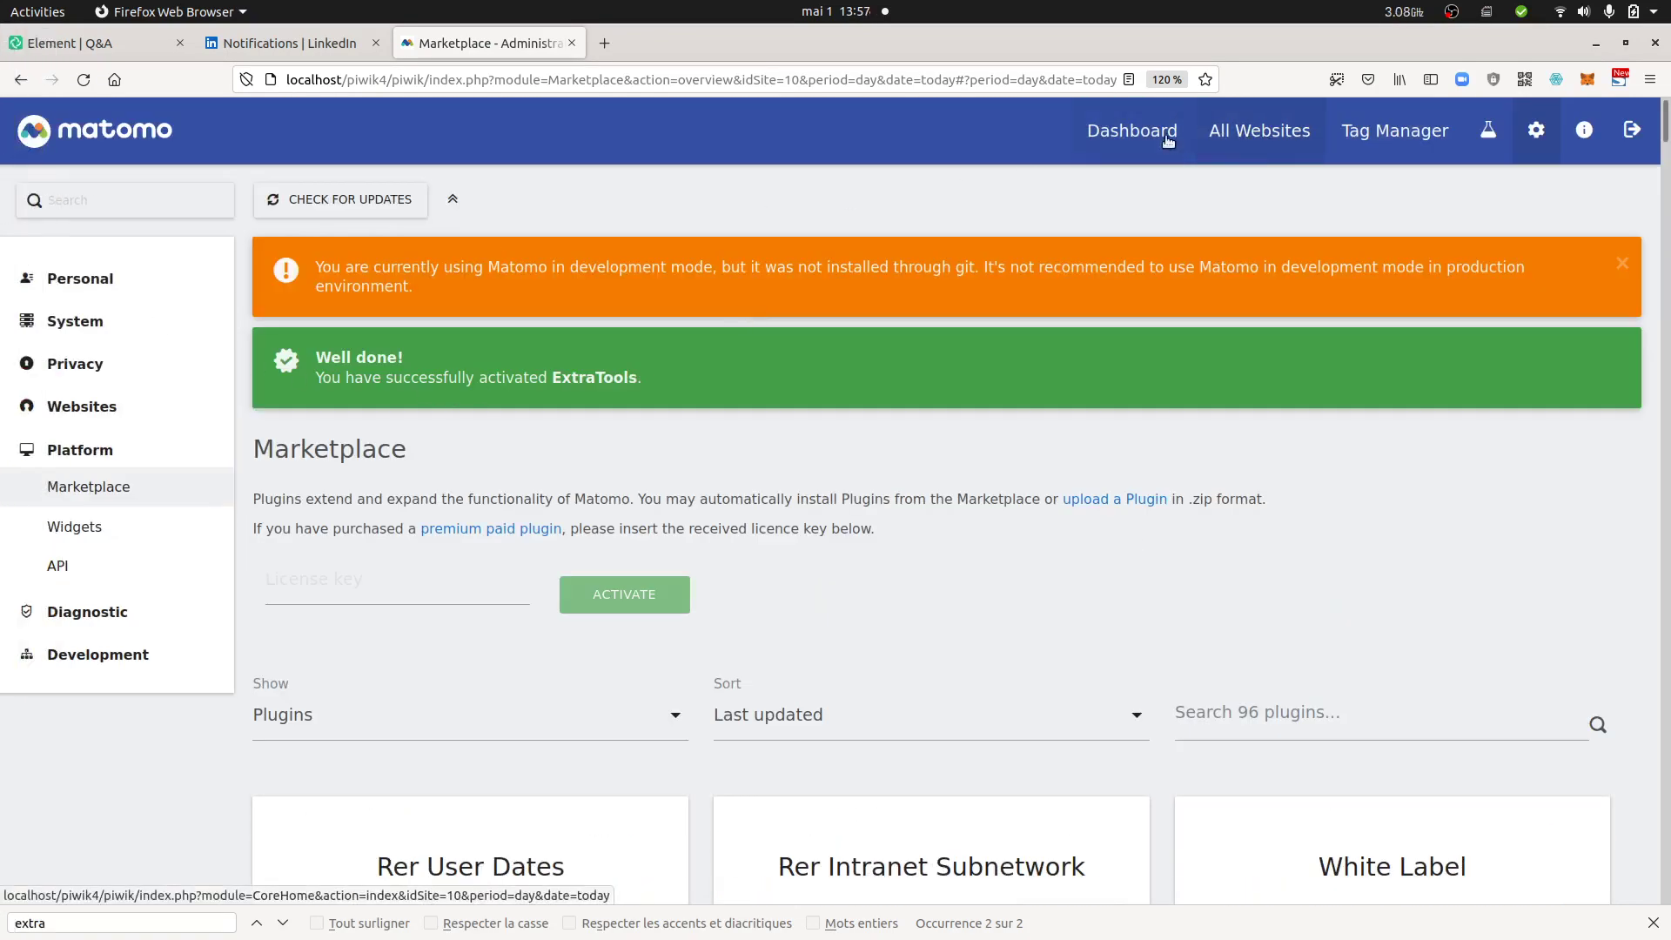
pyautogui.click(1260, 131)
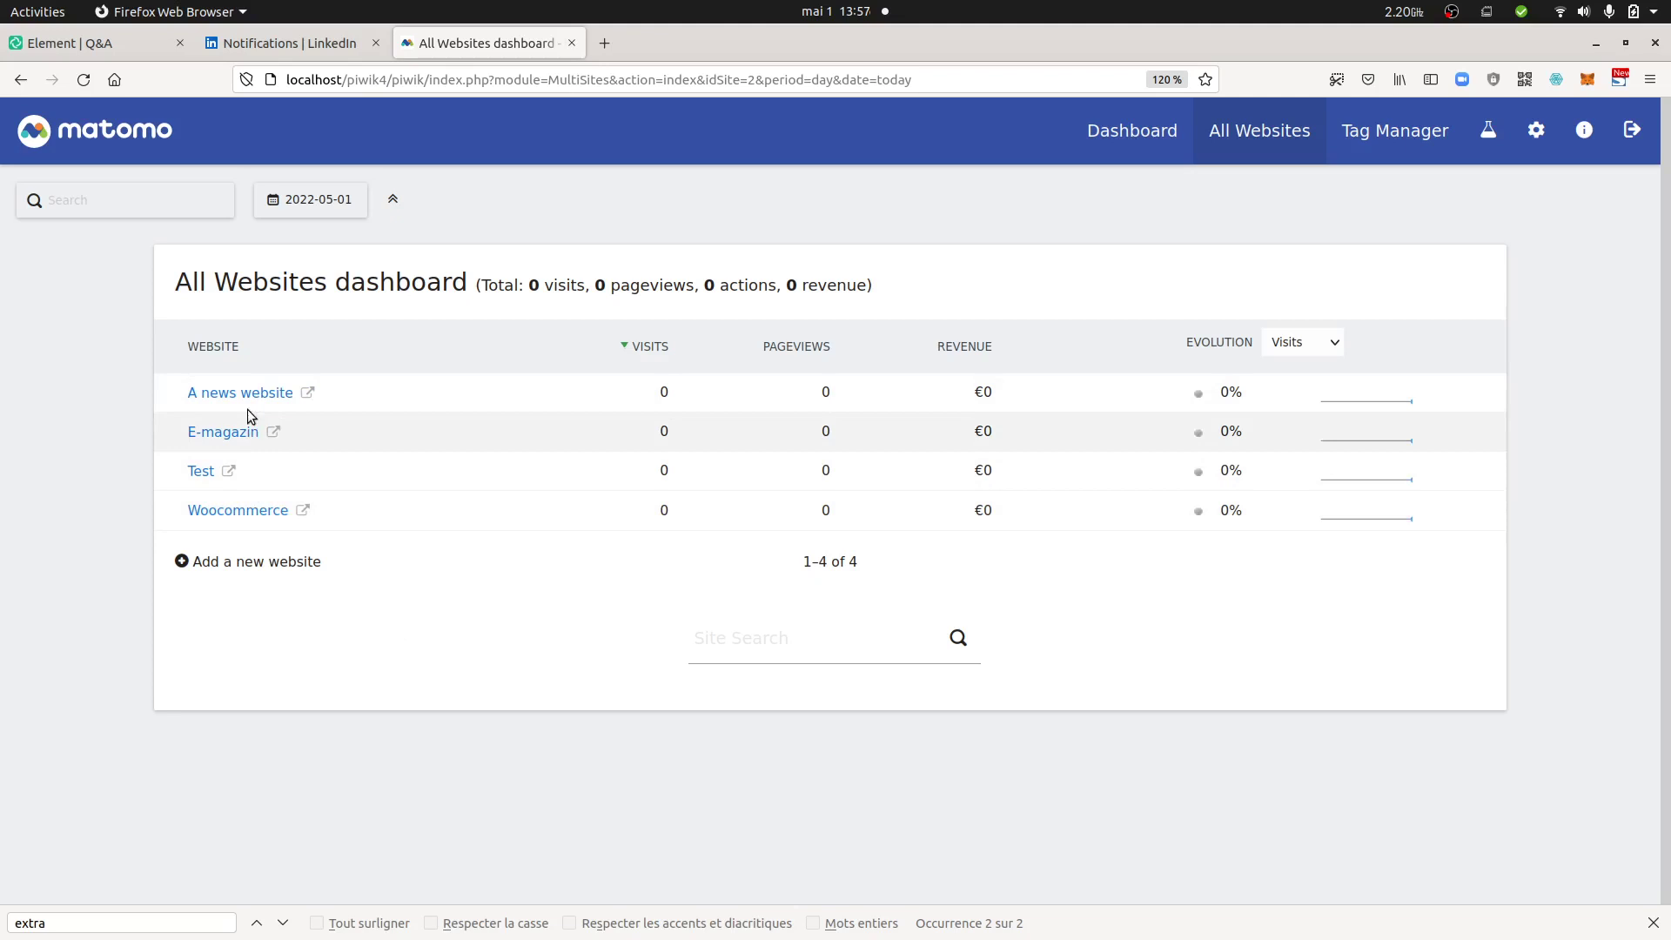
pyautogui.click(19, 80)
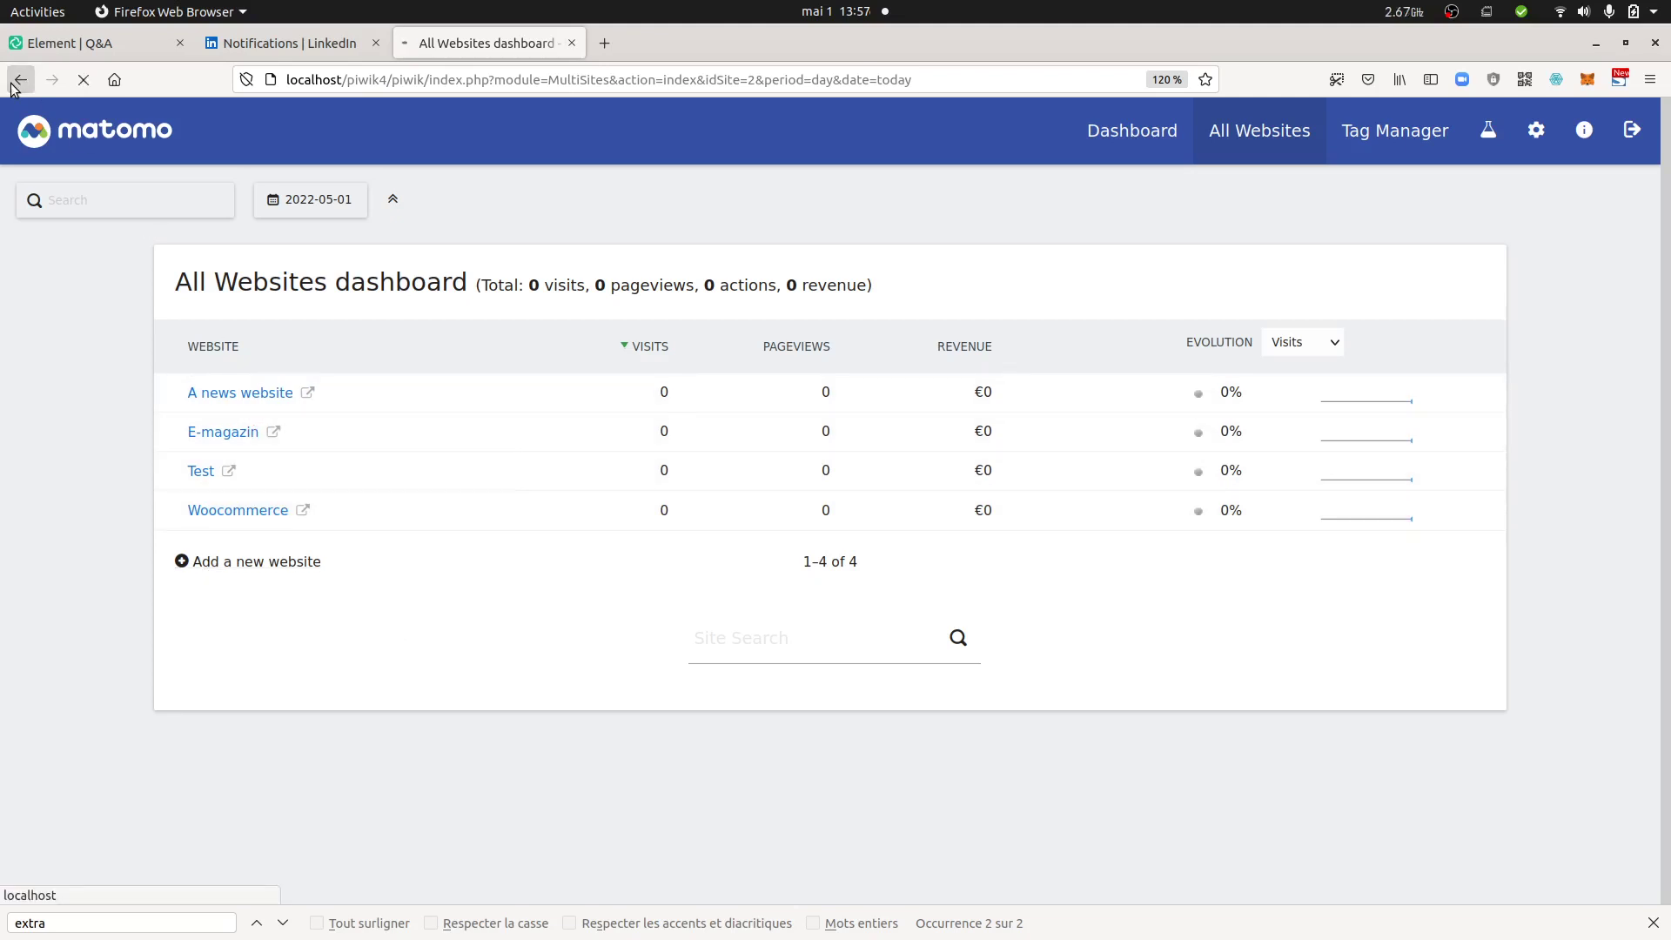
# Step: Back in Terminal, recall ./console list from history and run it
pyautogui.click(32, 330)
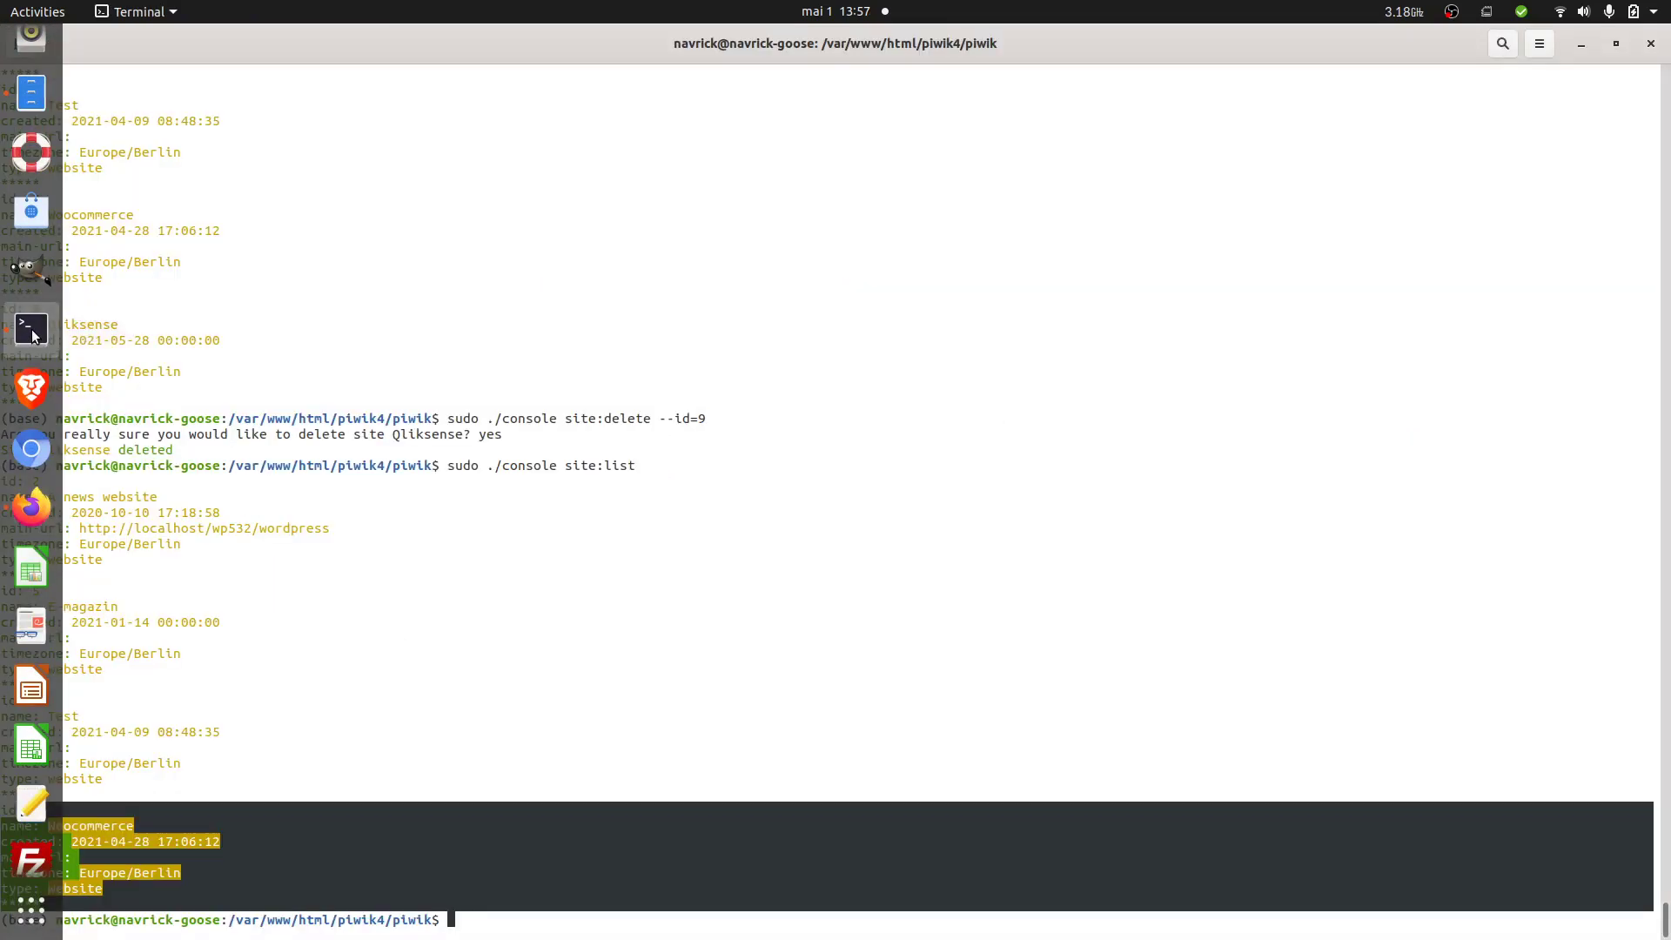
pyautogui.write('sudo ./console site:list')
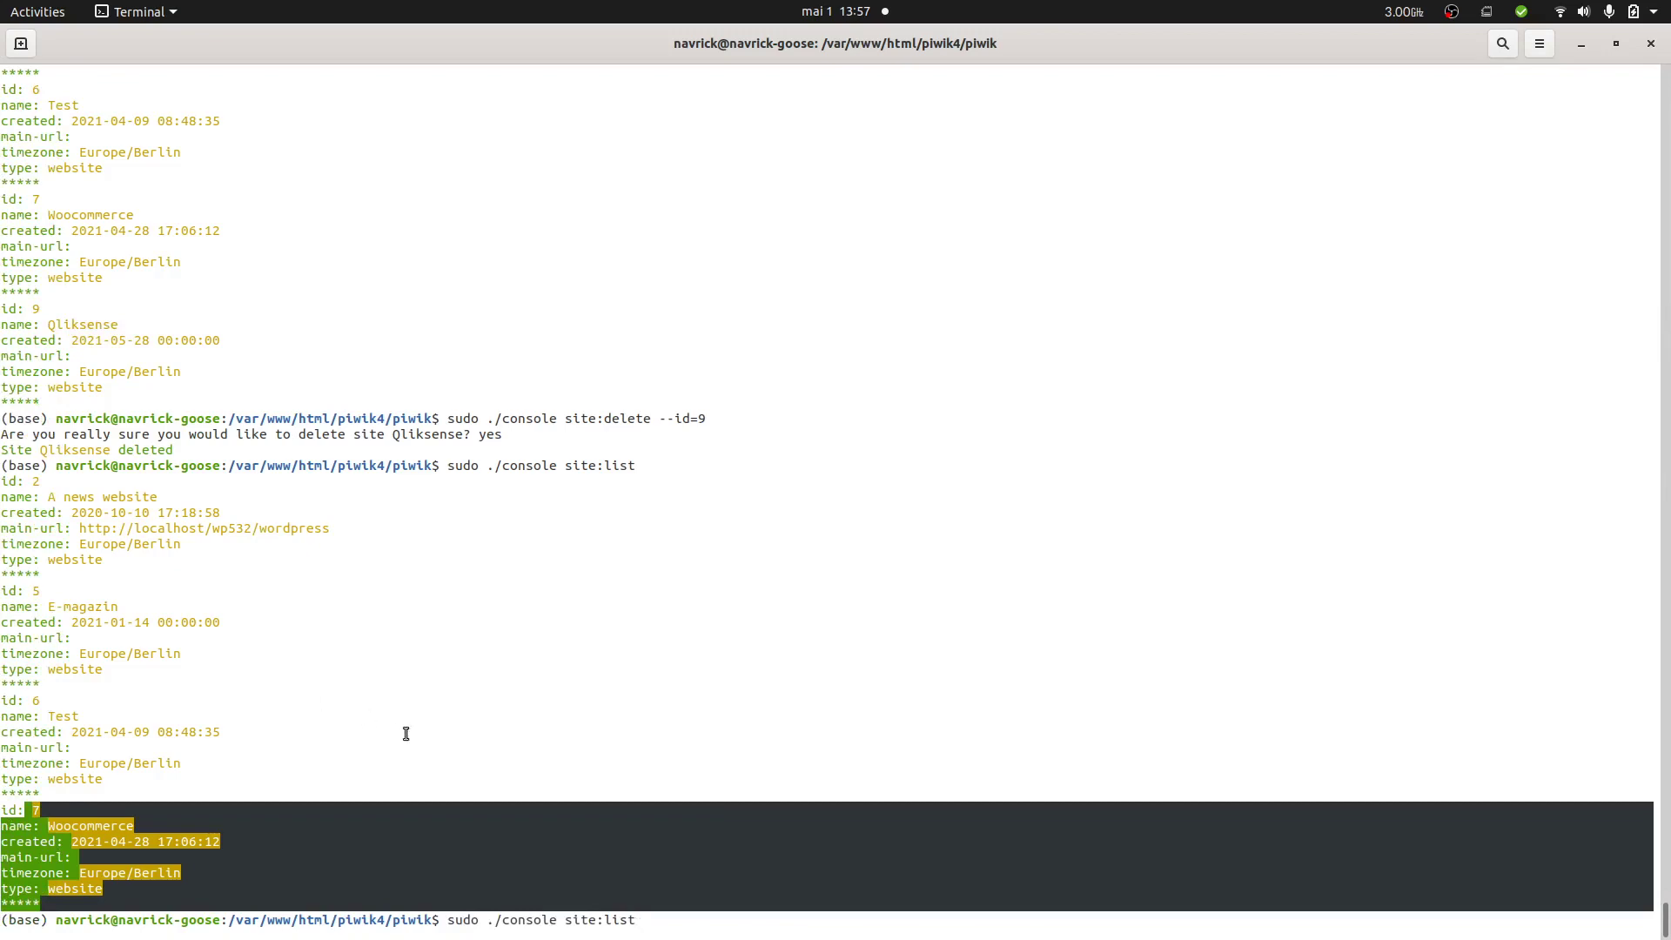
pyautogui.press('Up')
pyautogui.press('Down')
pyautogui.press('Up')
pyautogui.press('Return')
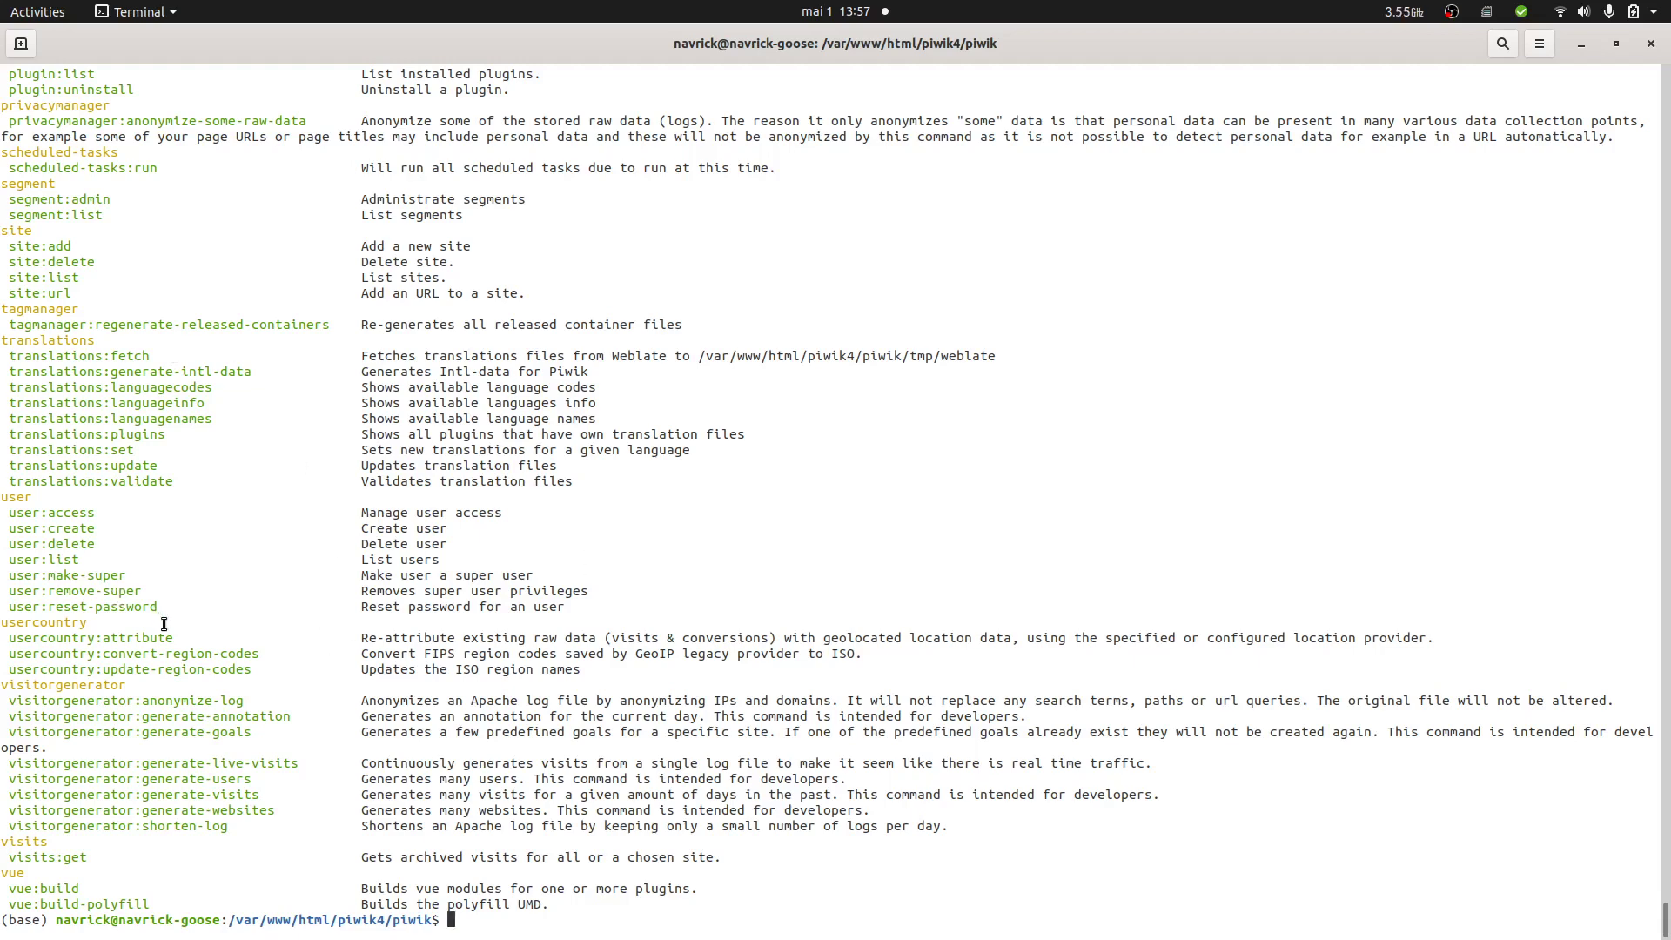
pyautogui.scroll(5, 164, 624)
pyautogui.scroll(-2, 232, 565)
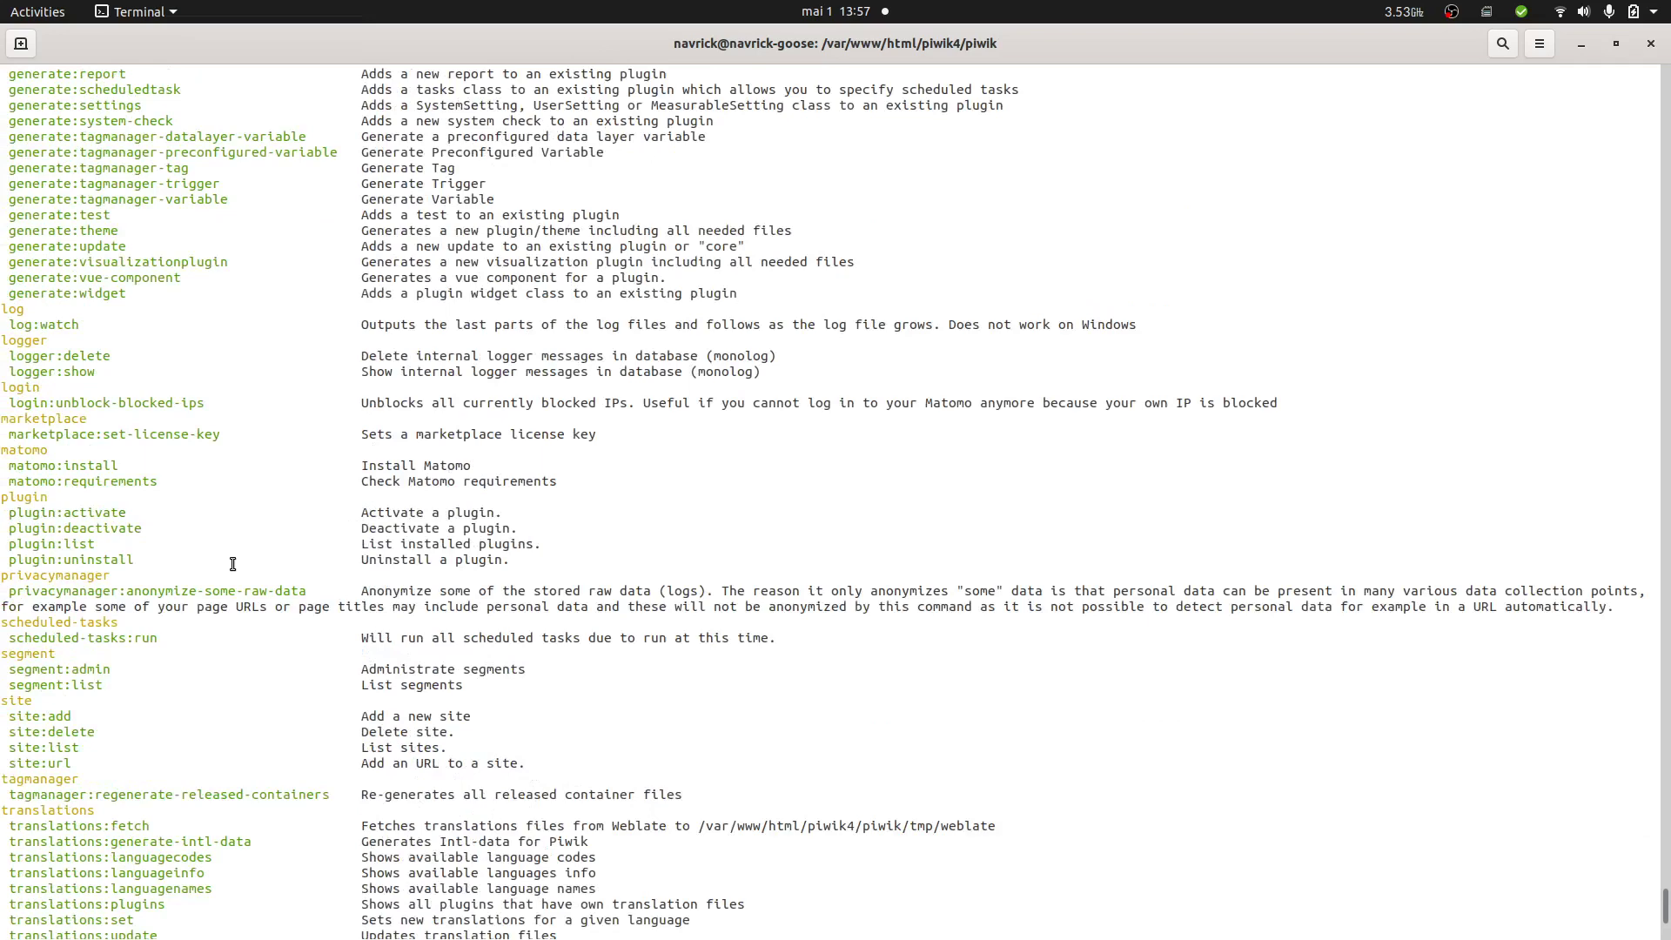
pyautogui.scroll(5, 232, 564)
pyautogui.scroll(5, 232, 565)
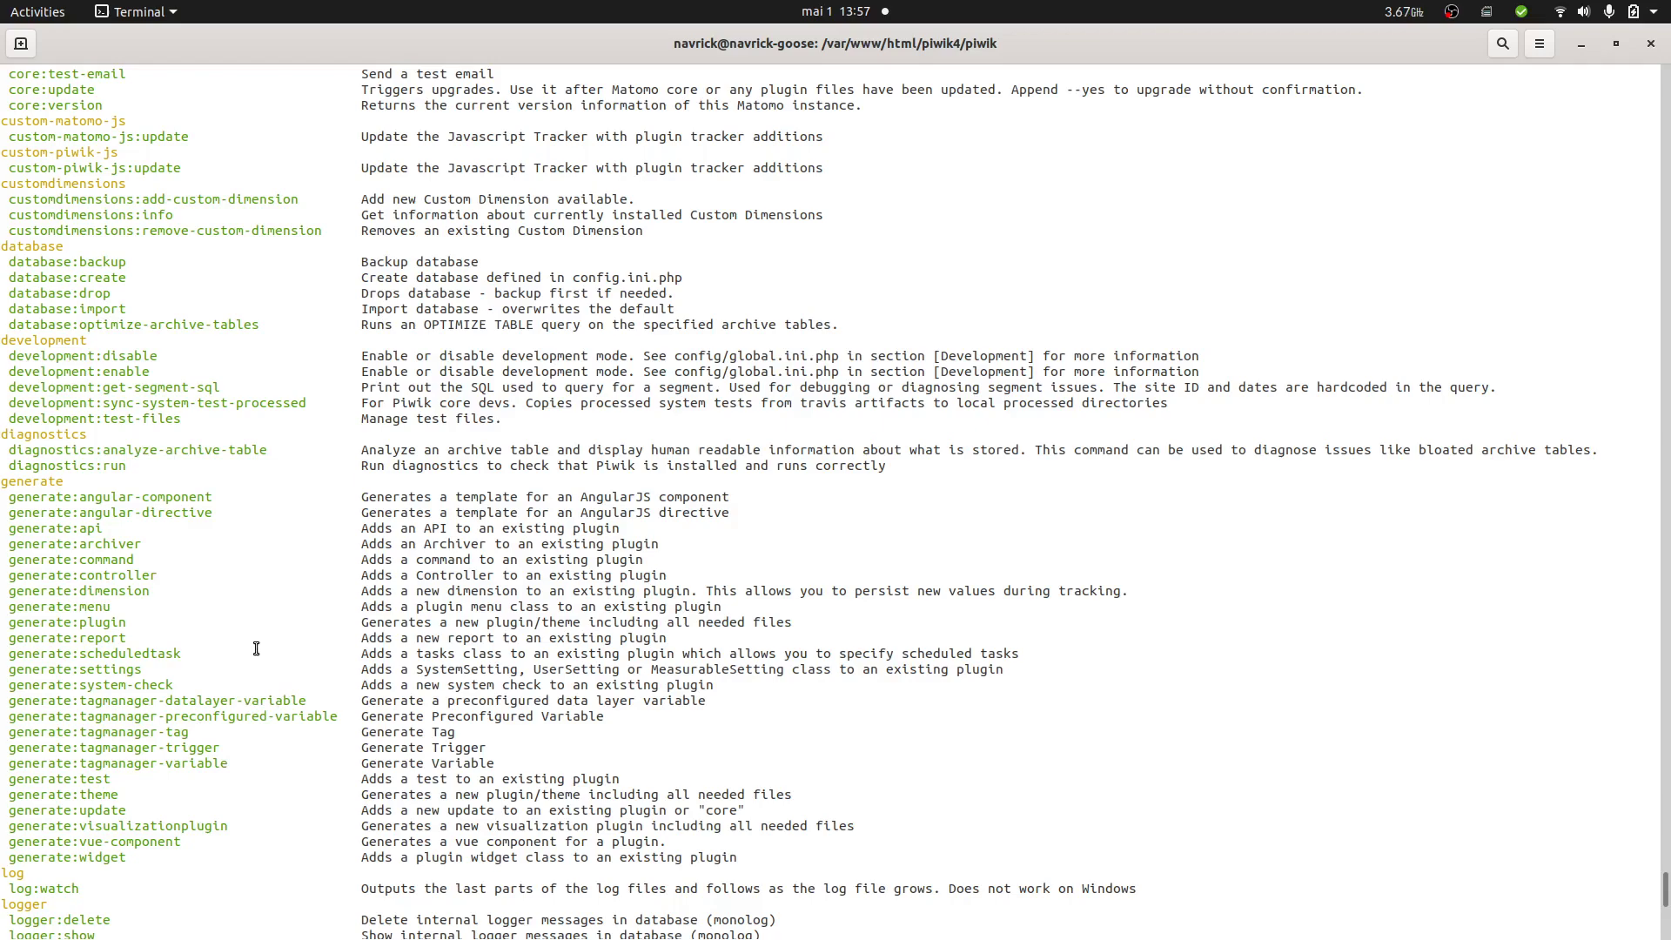
pyautogui.scroll(-10, 250, 652)
pyautogui.scroll(-10, 250, 653)
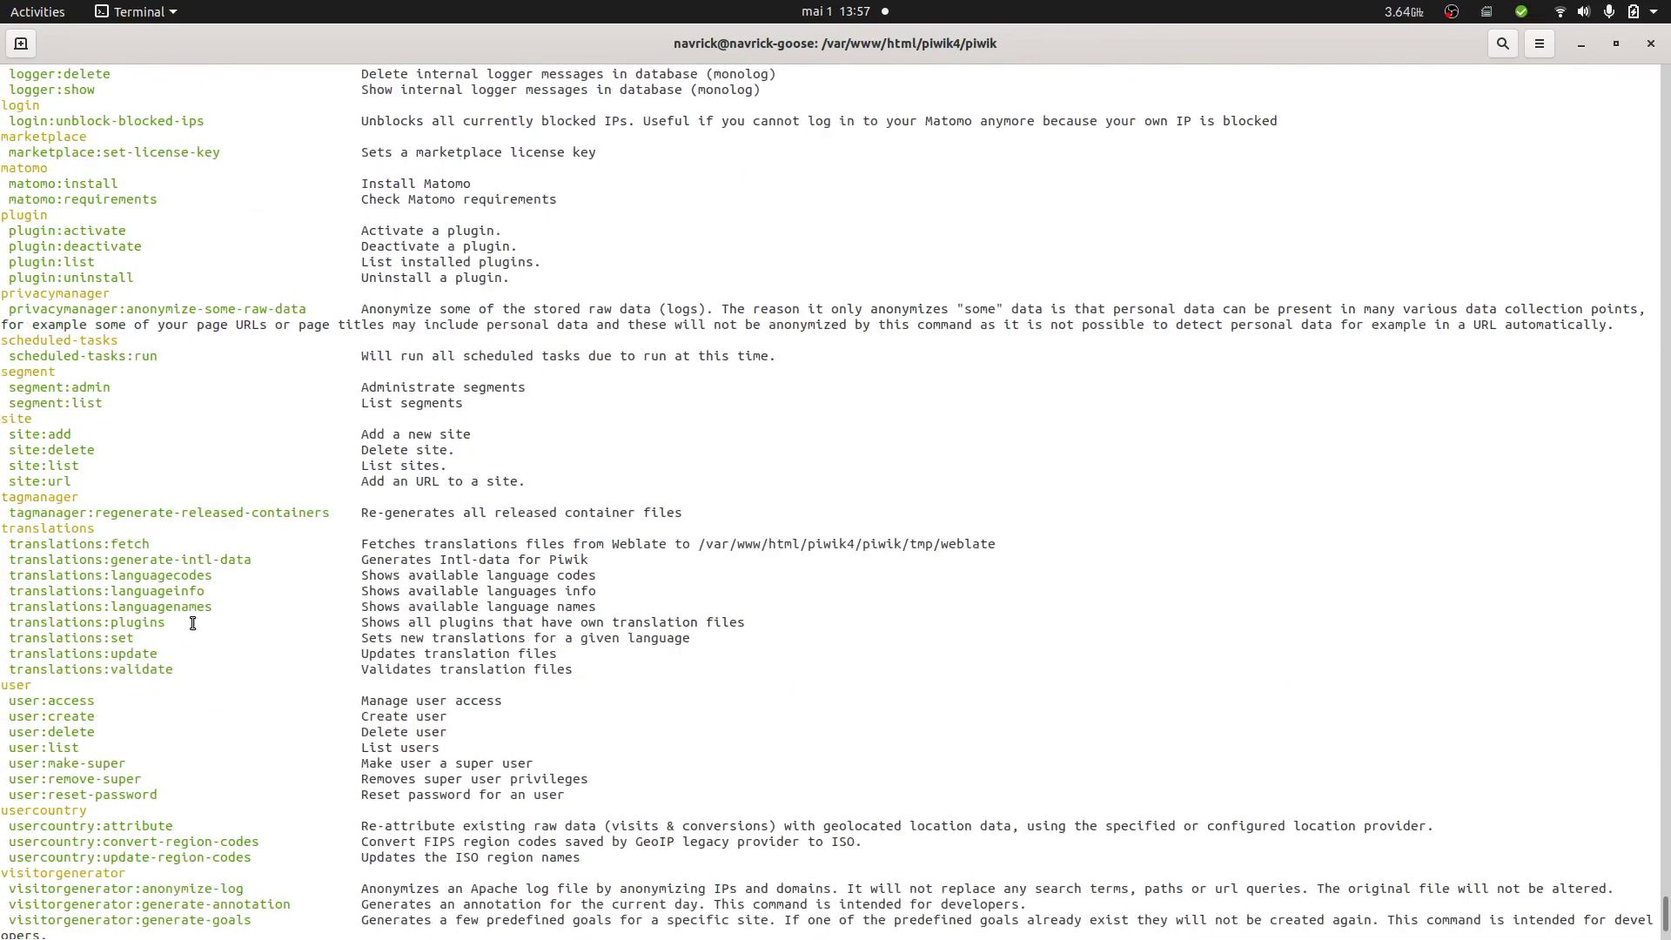
pyautogui.scroll(-3, 192, 625)
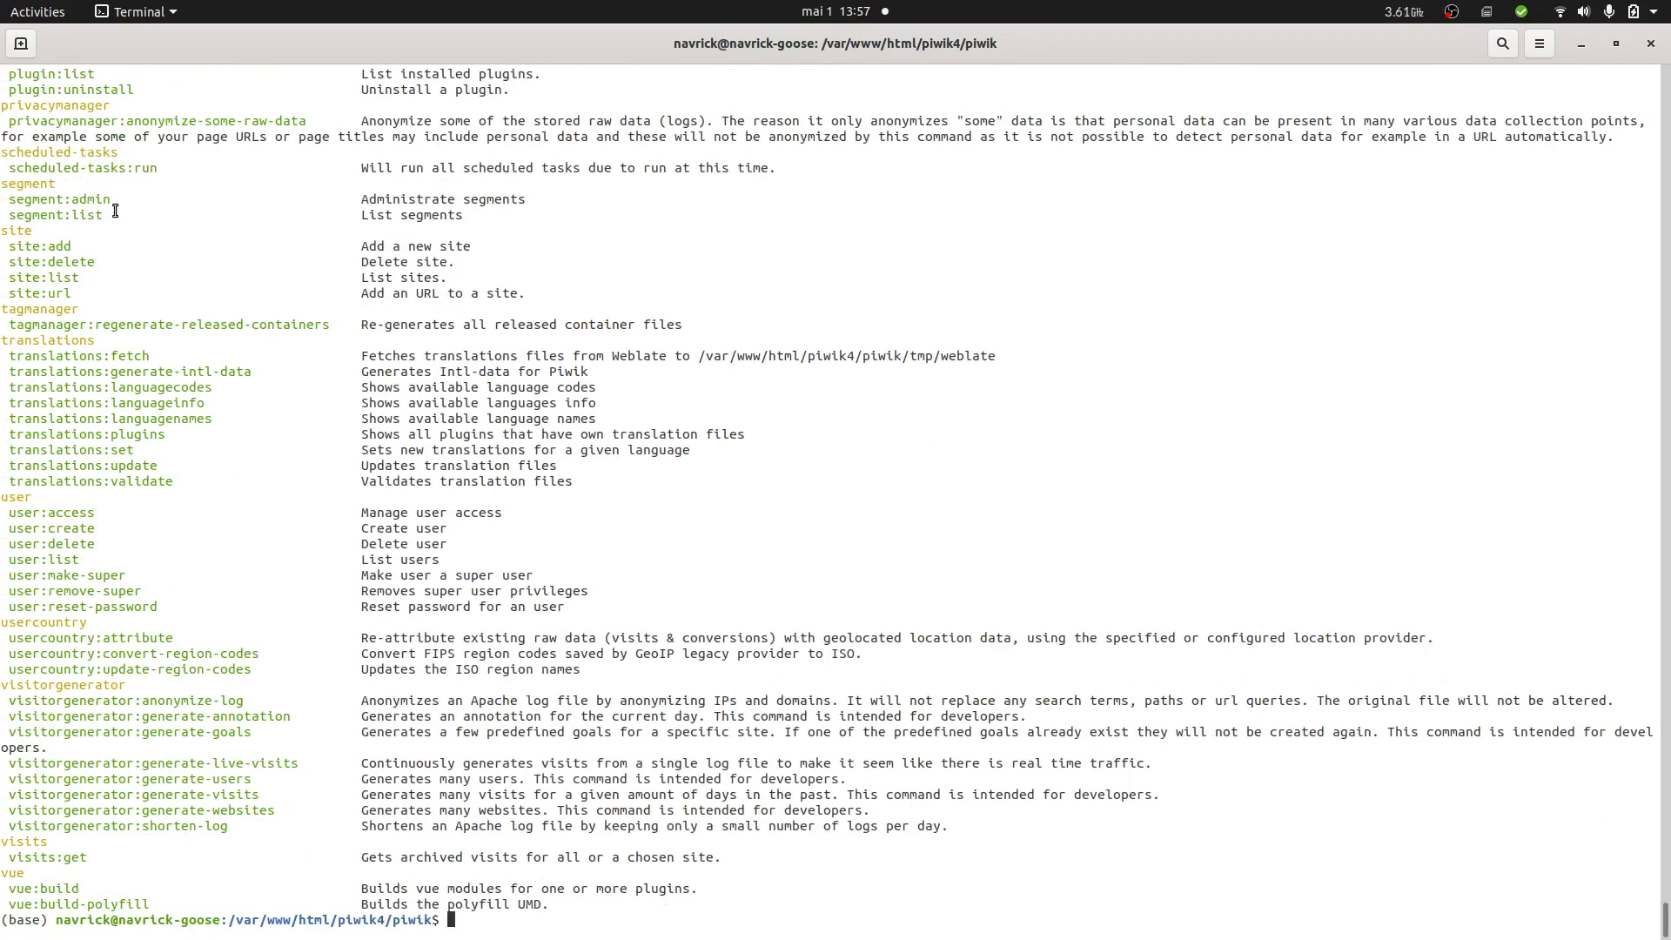
pyautogui.click(30, 504)
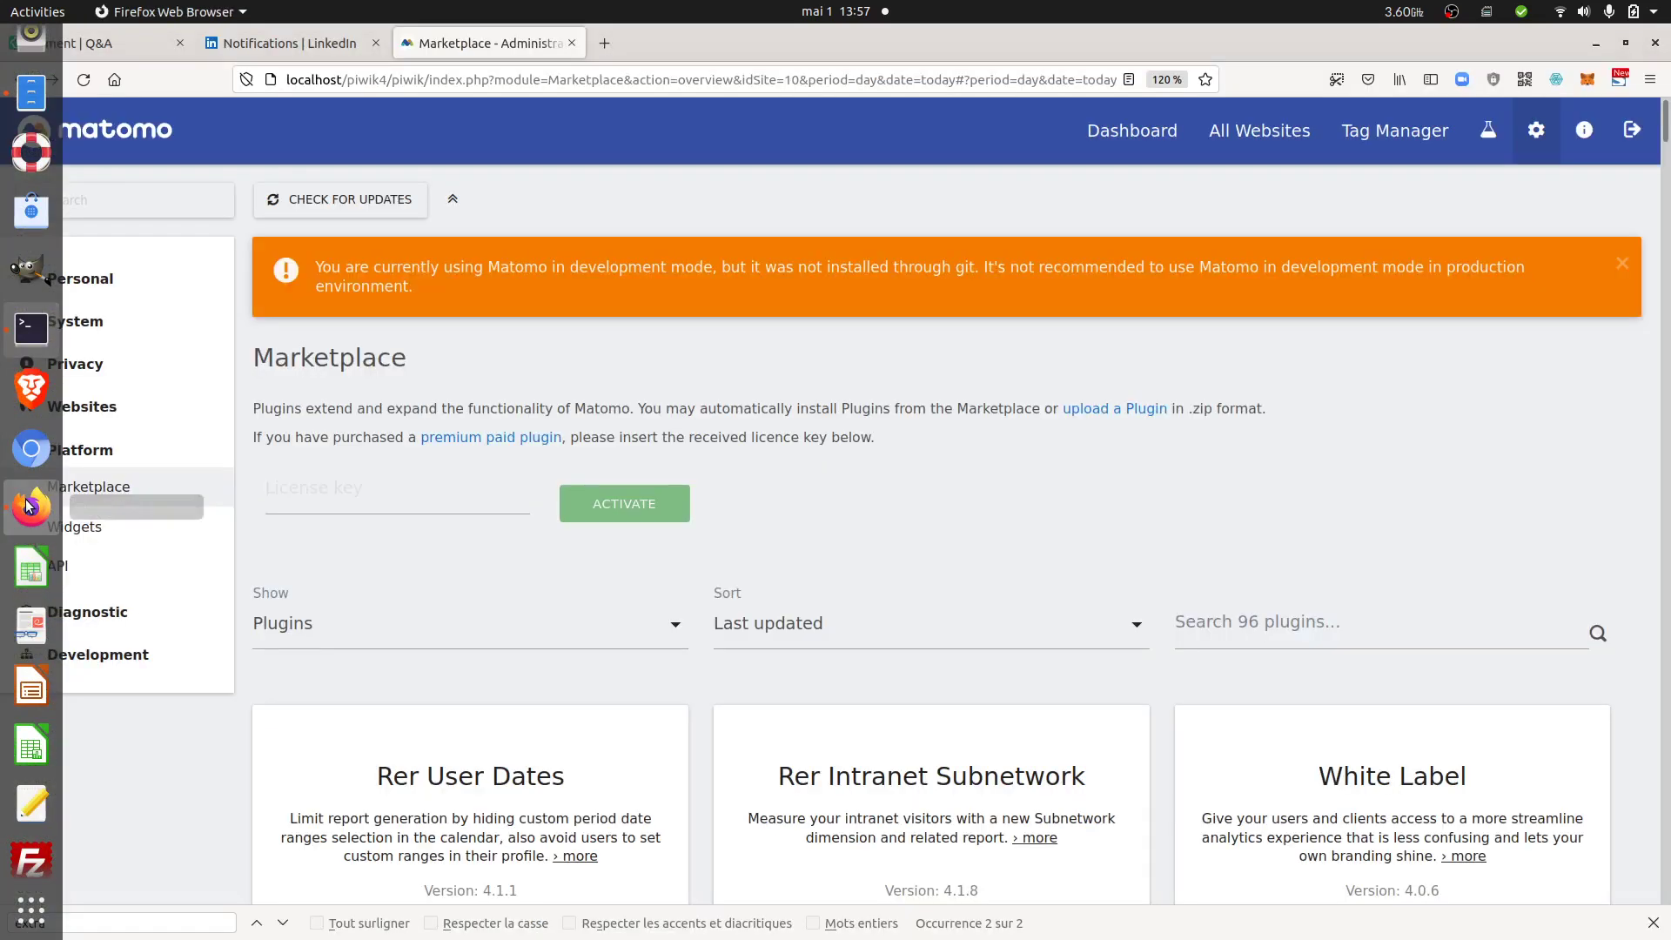
pyautogui.click(59, 566)
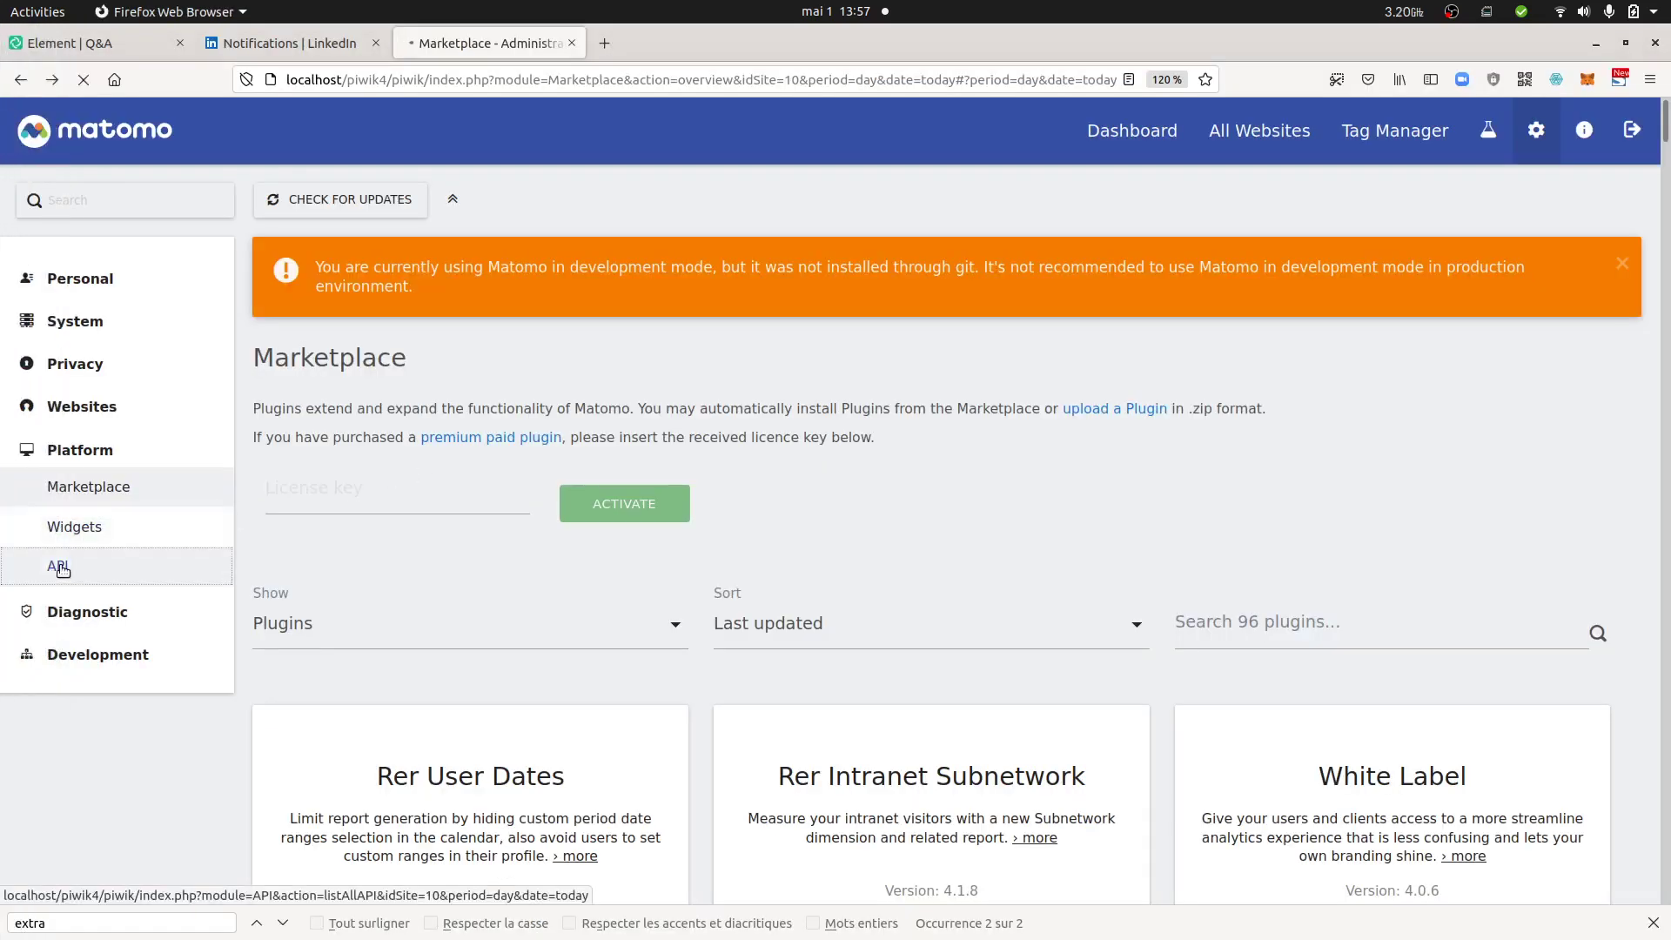
pyautogui.click(765, 457)
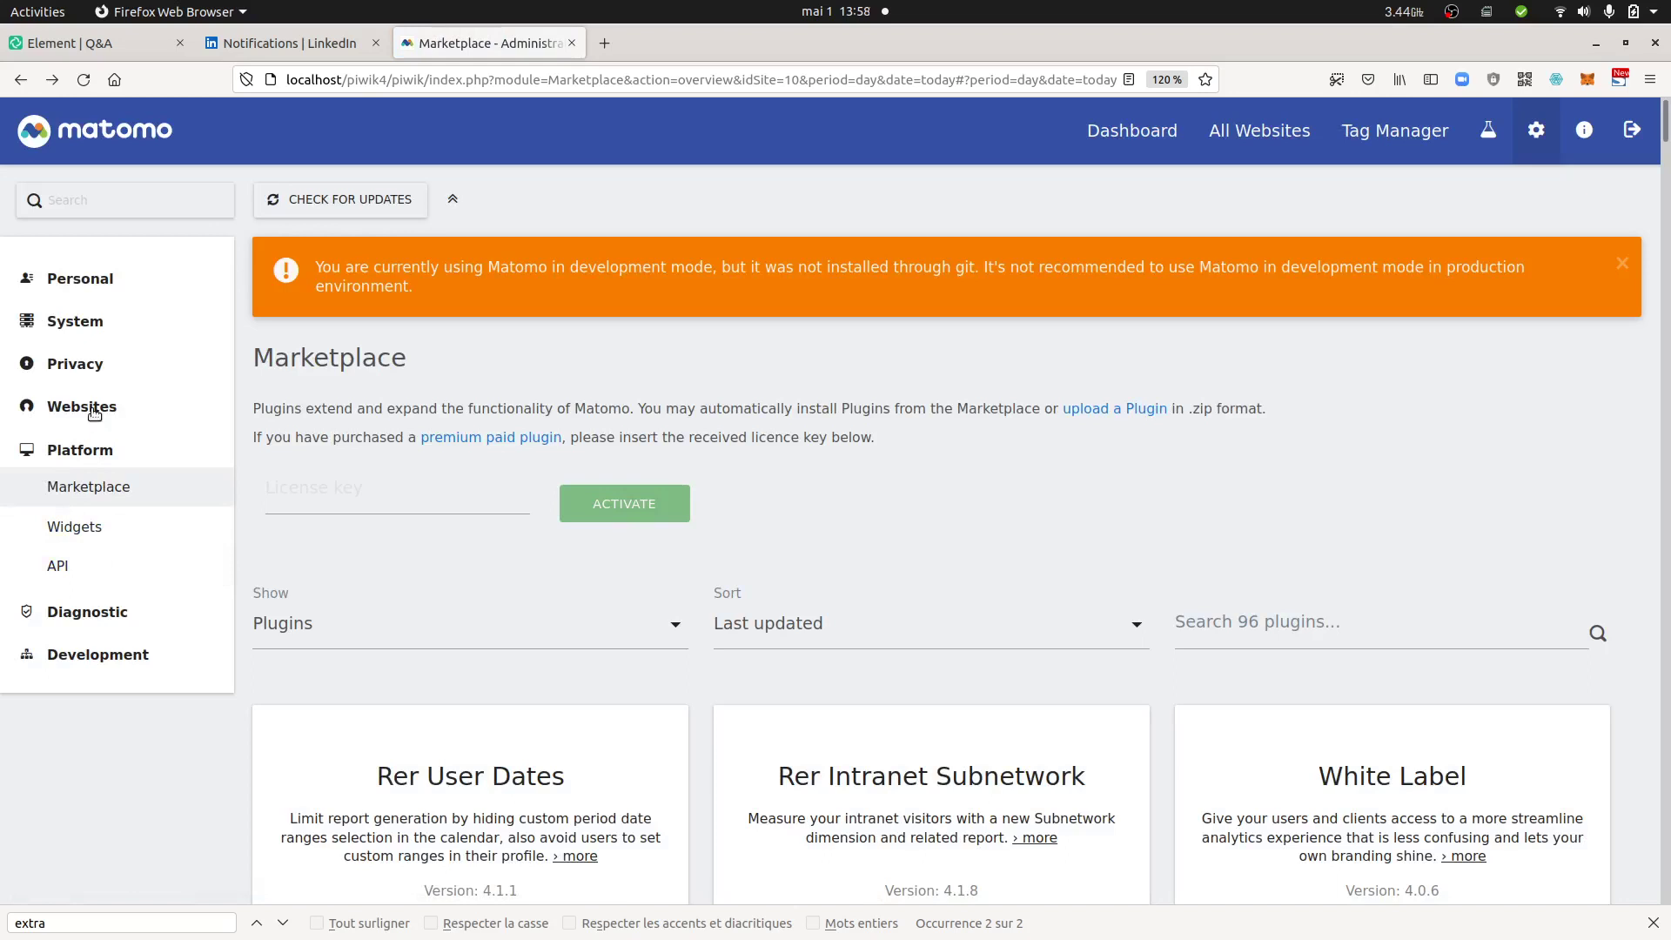
pyautogui.click(87, 565)
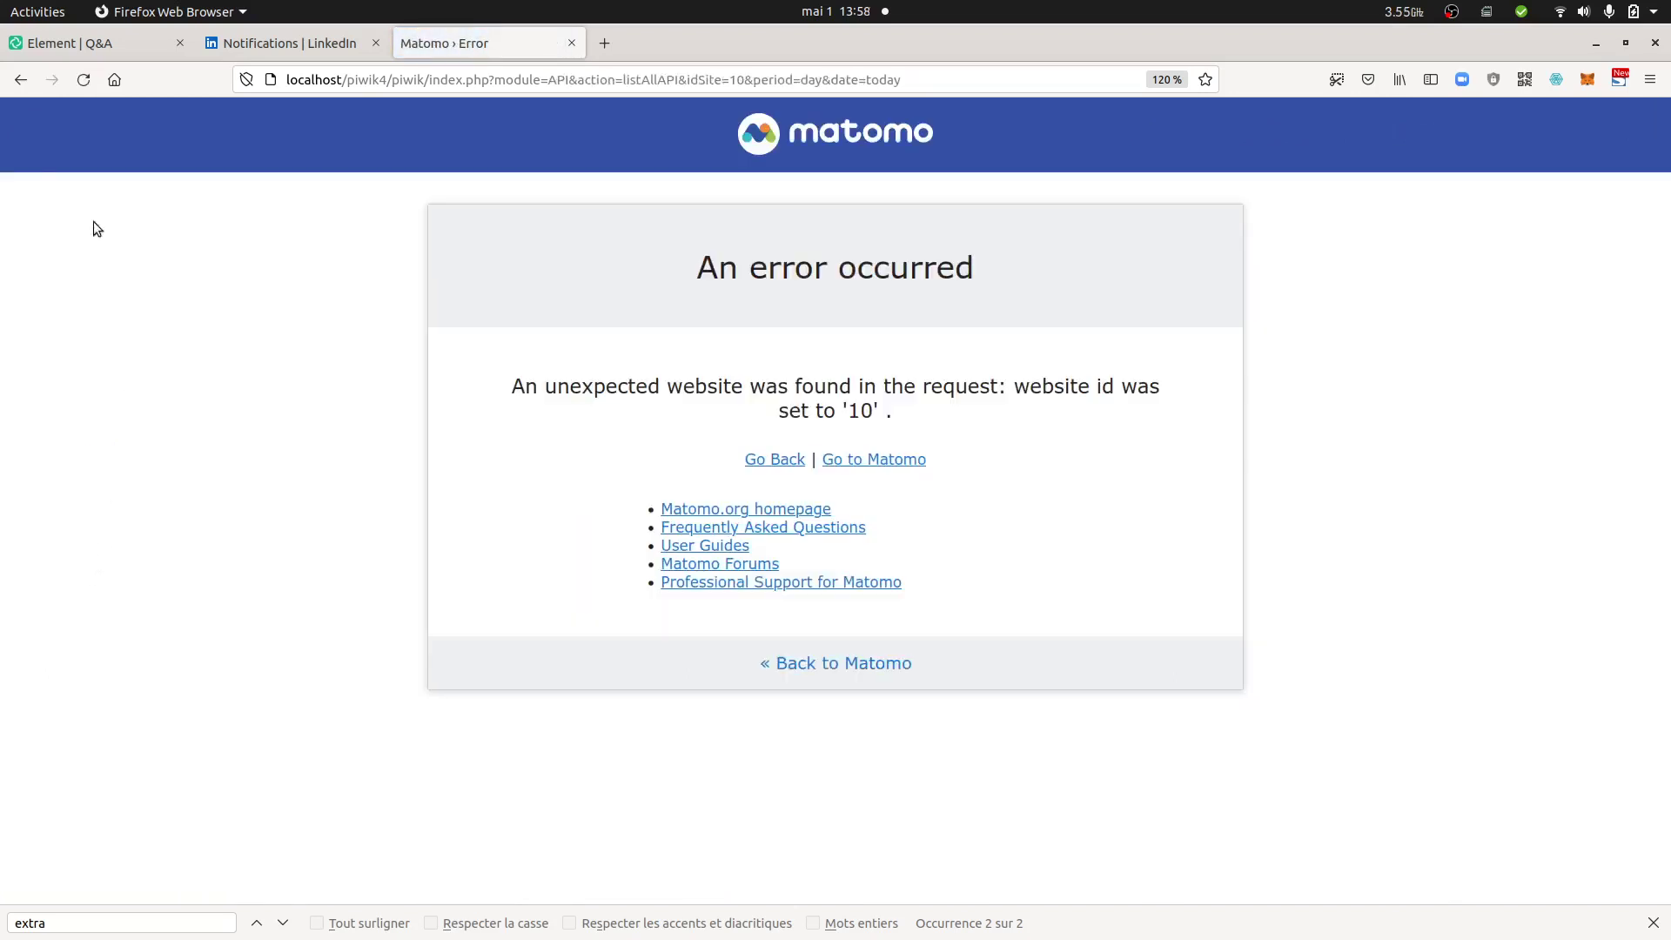
pyautogui.click(21, 80)
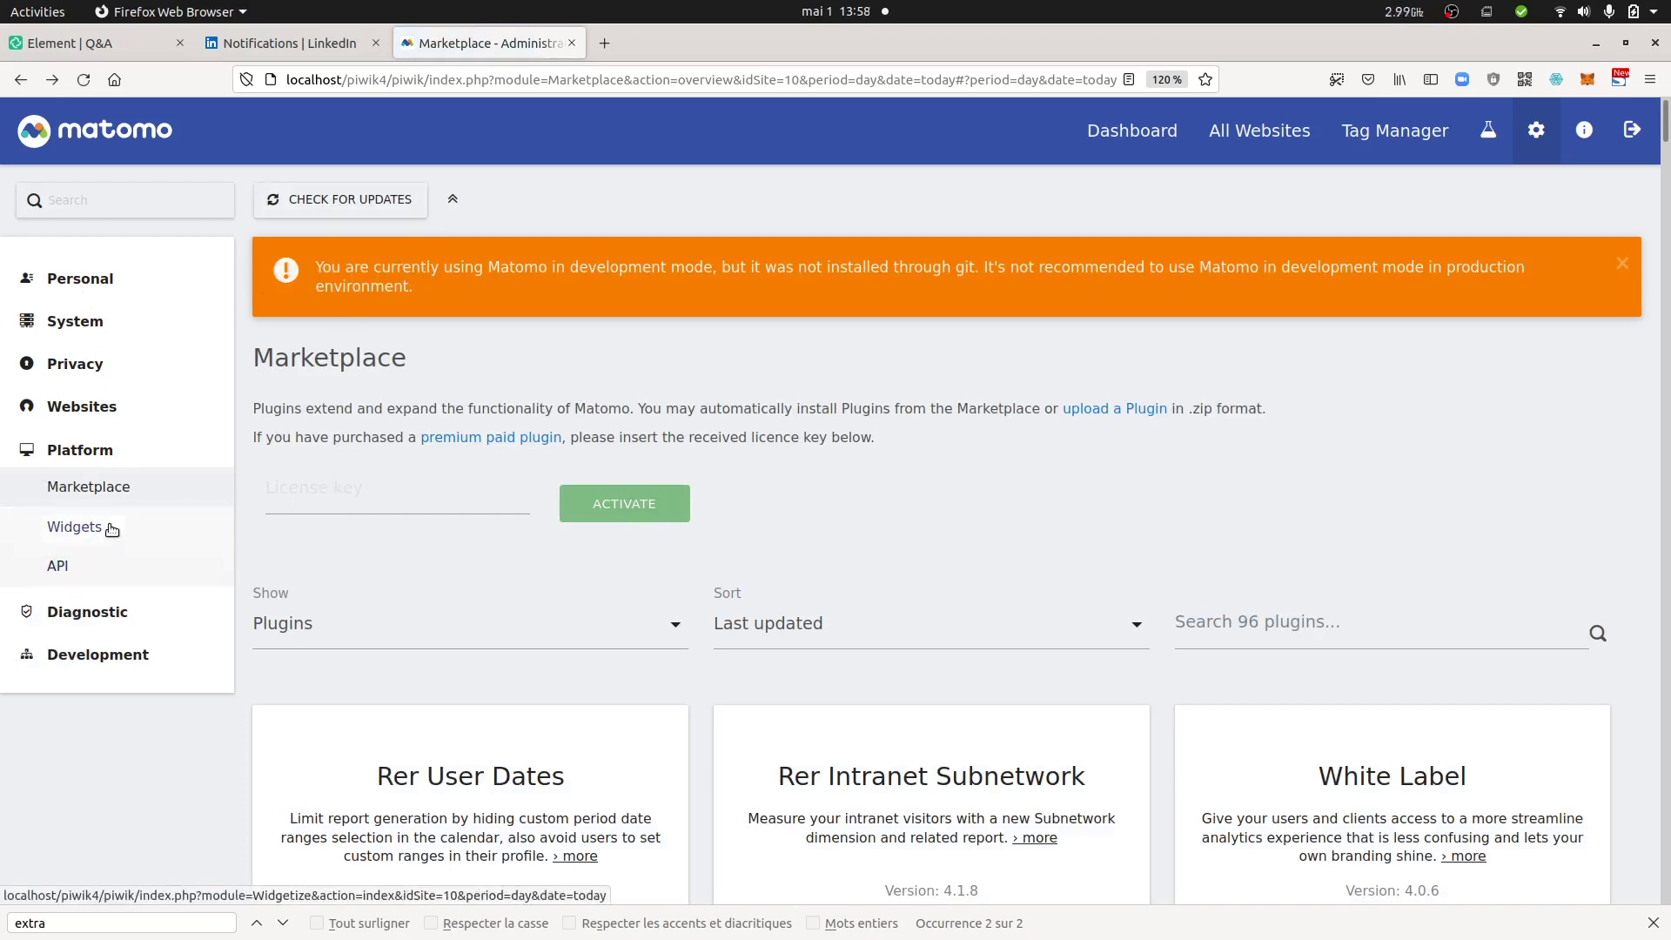
pyautogui.scroll(-5, 570, 665)
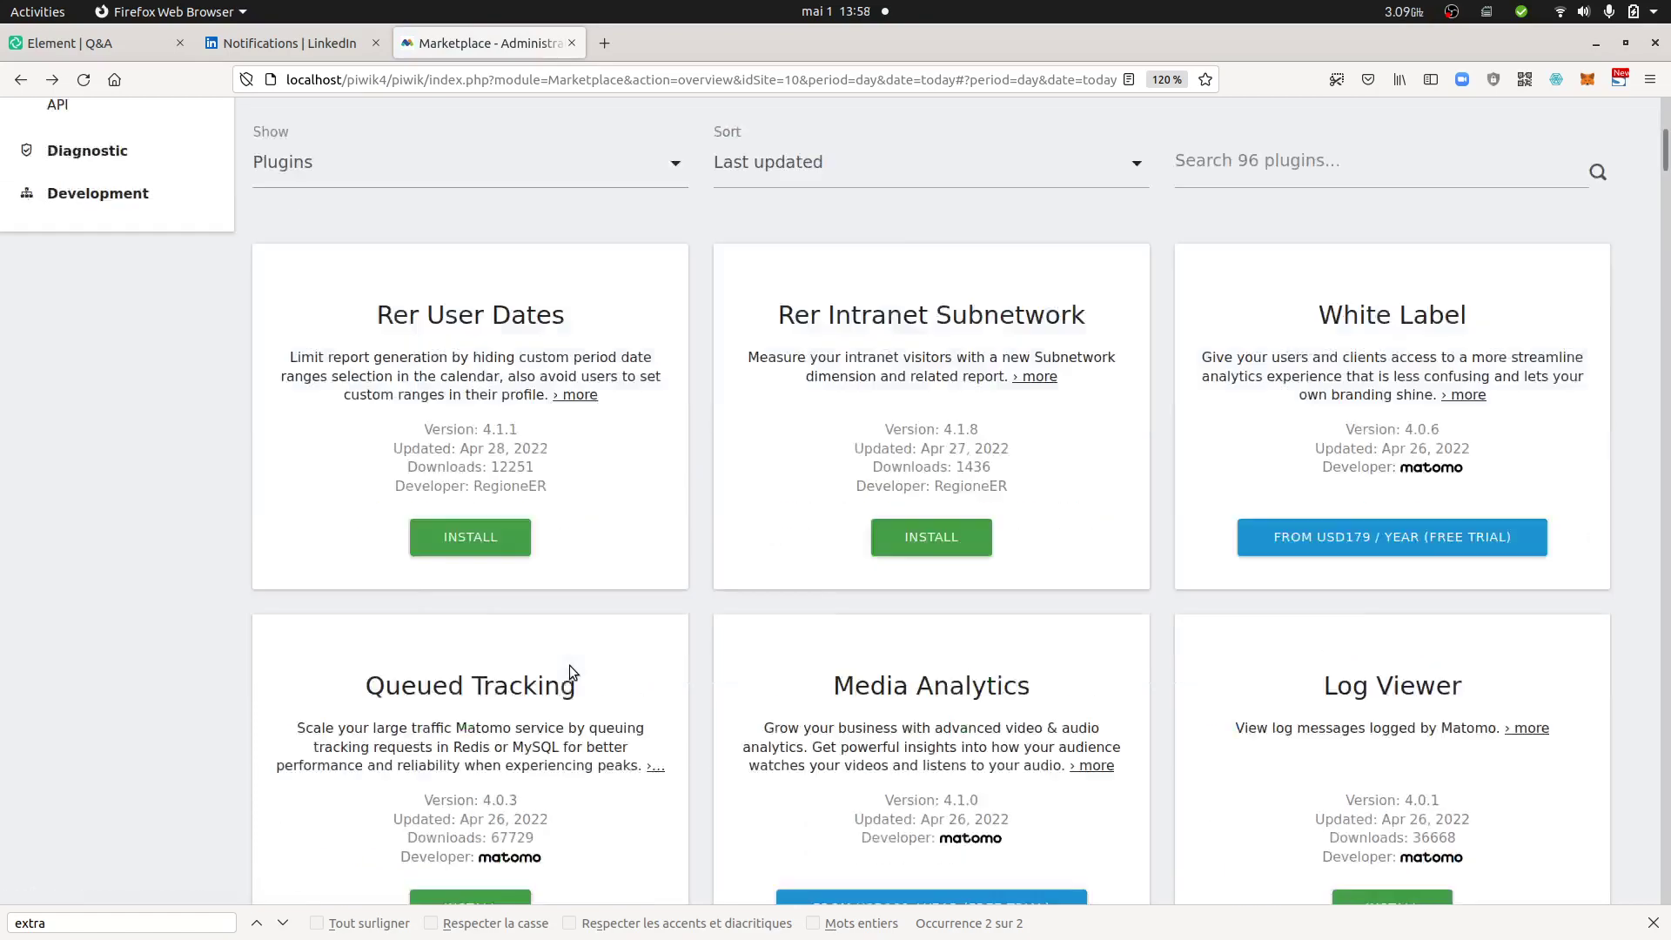
pyautogui.scroll(-5, 569, 665)
pyautogui.scroll(-3, 570, 664)
pyautogui.scroll(-2, 569, 665)
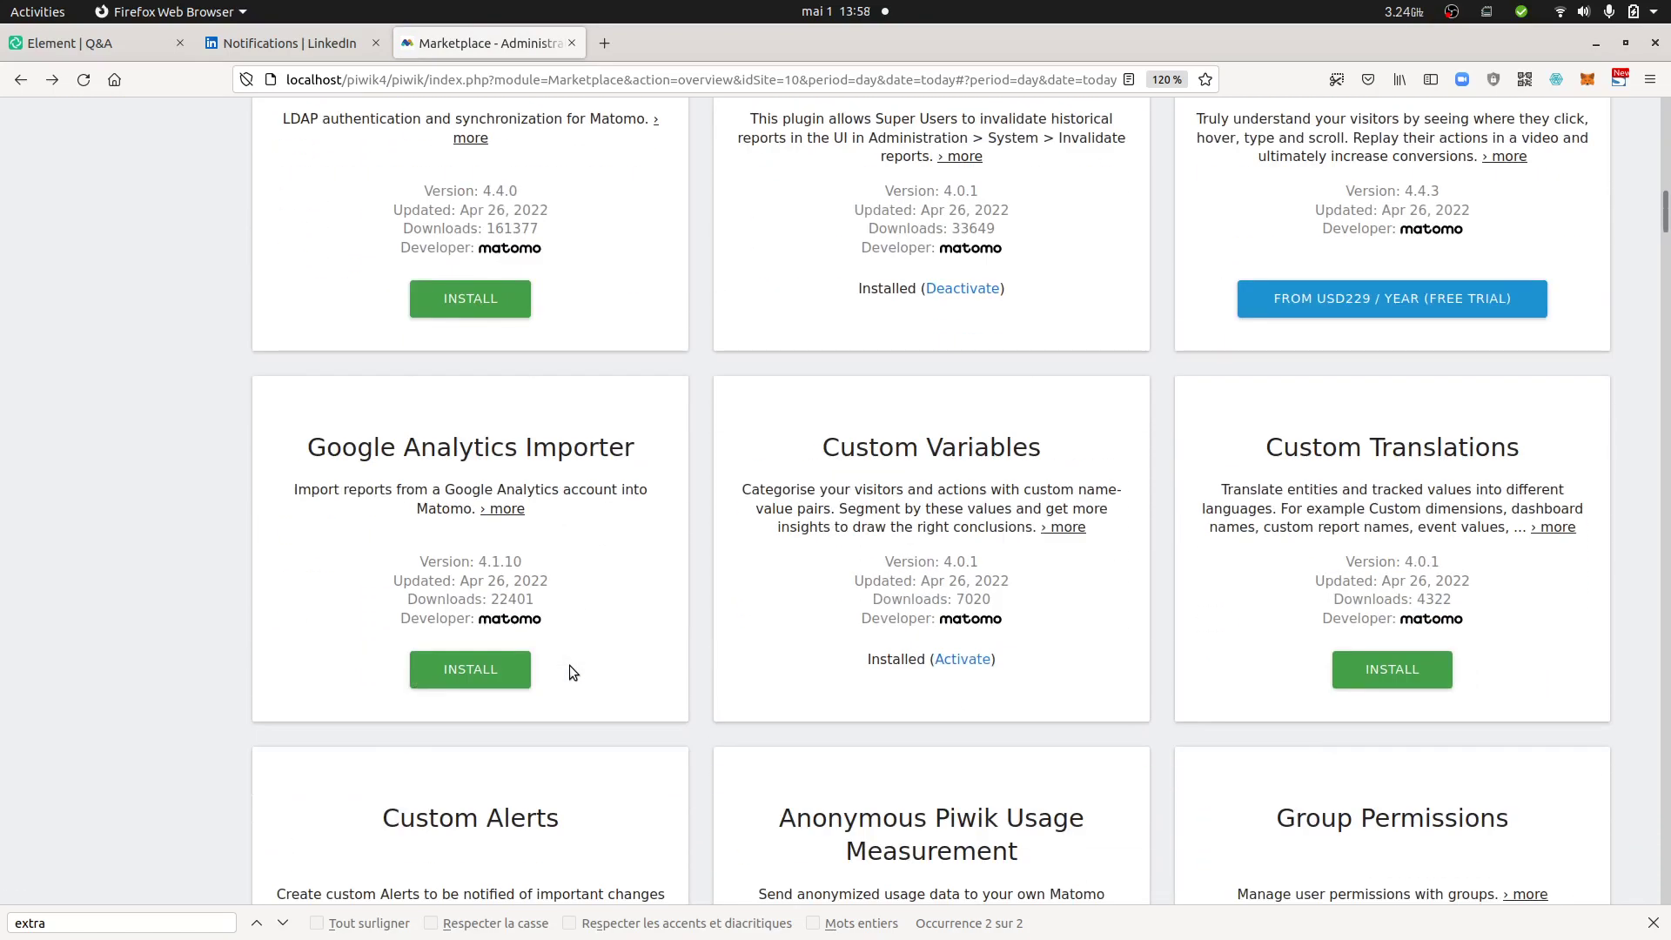
# Step: Find Extra Tools on the Marketplace, open its details, and select the GitHub Issues / Bugs URL
pyautogui.hotkey('ctrl', 'f')
pyautogui.write('extra')
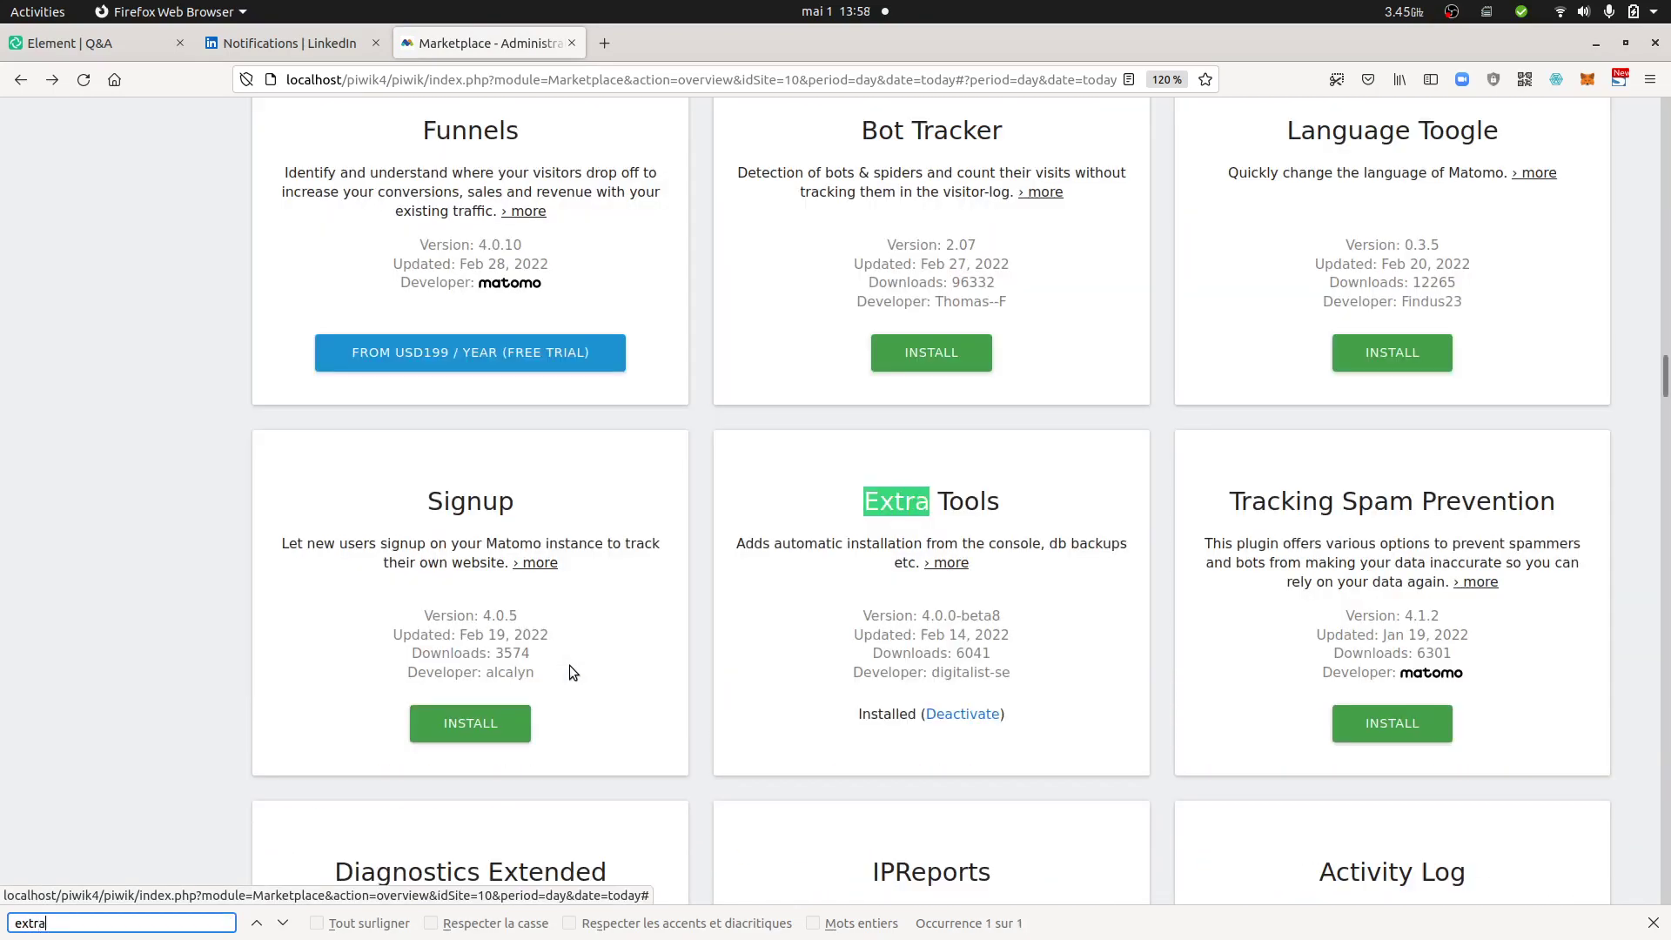
pyautogui.click(950, 563)
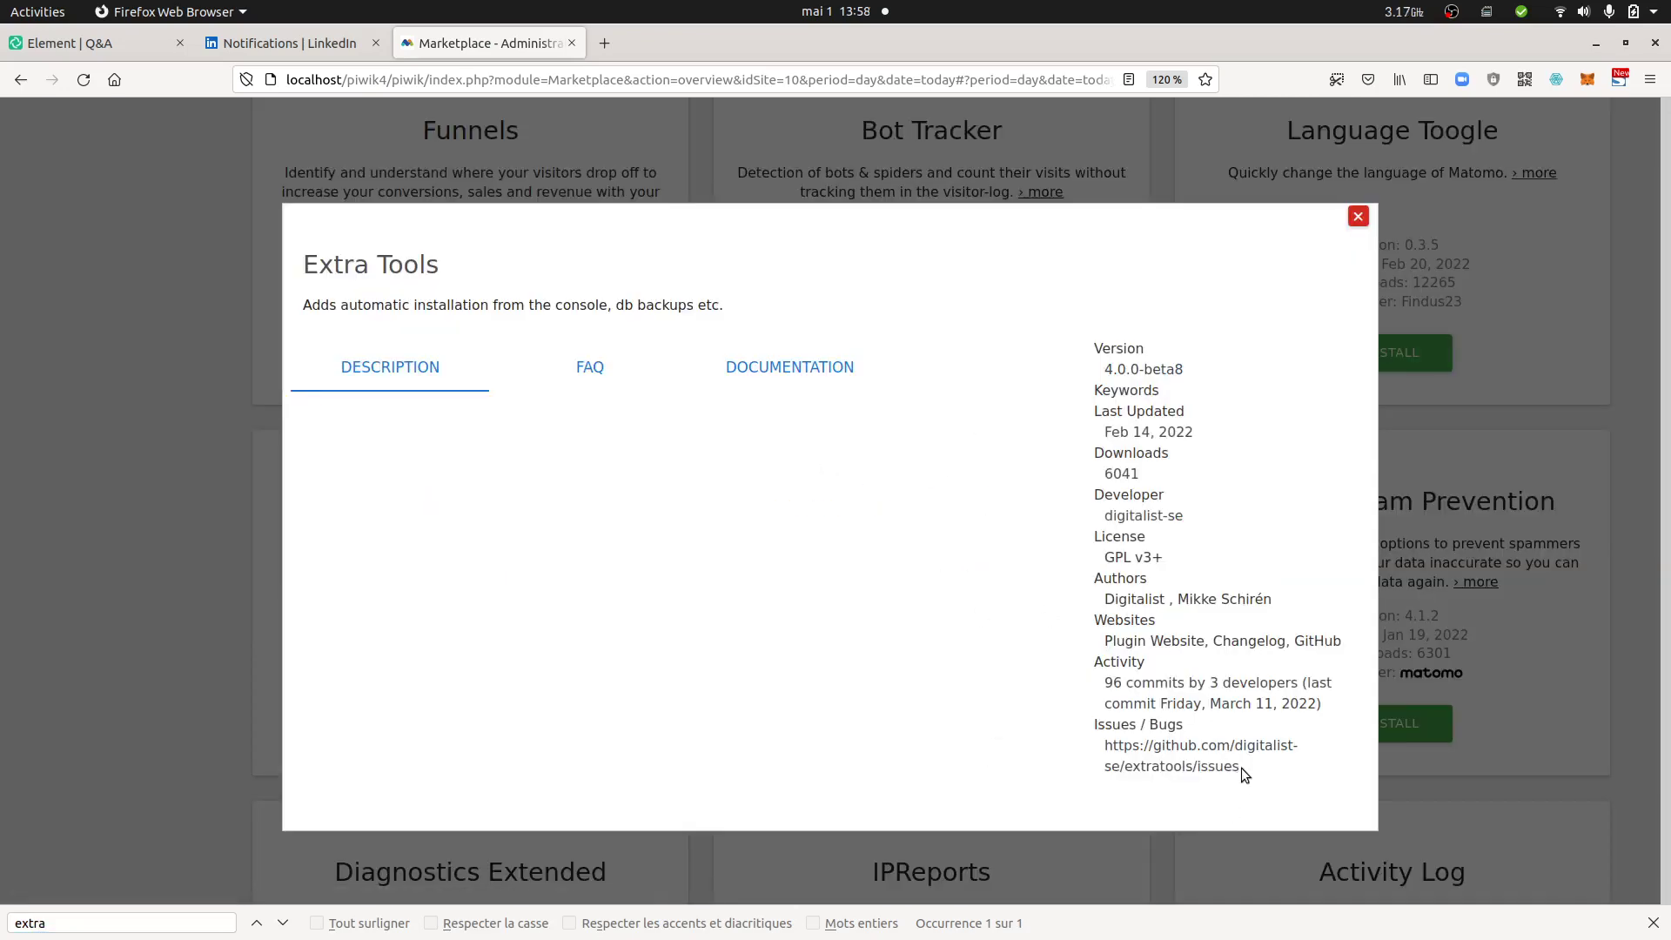
pyautogui.moveTo(1242, 769); pyautogui.dragTo(1103, 748)
pyautogui.hotkey('ctrl', 'c')
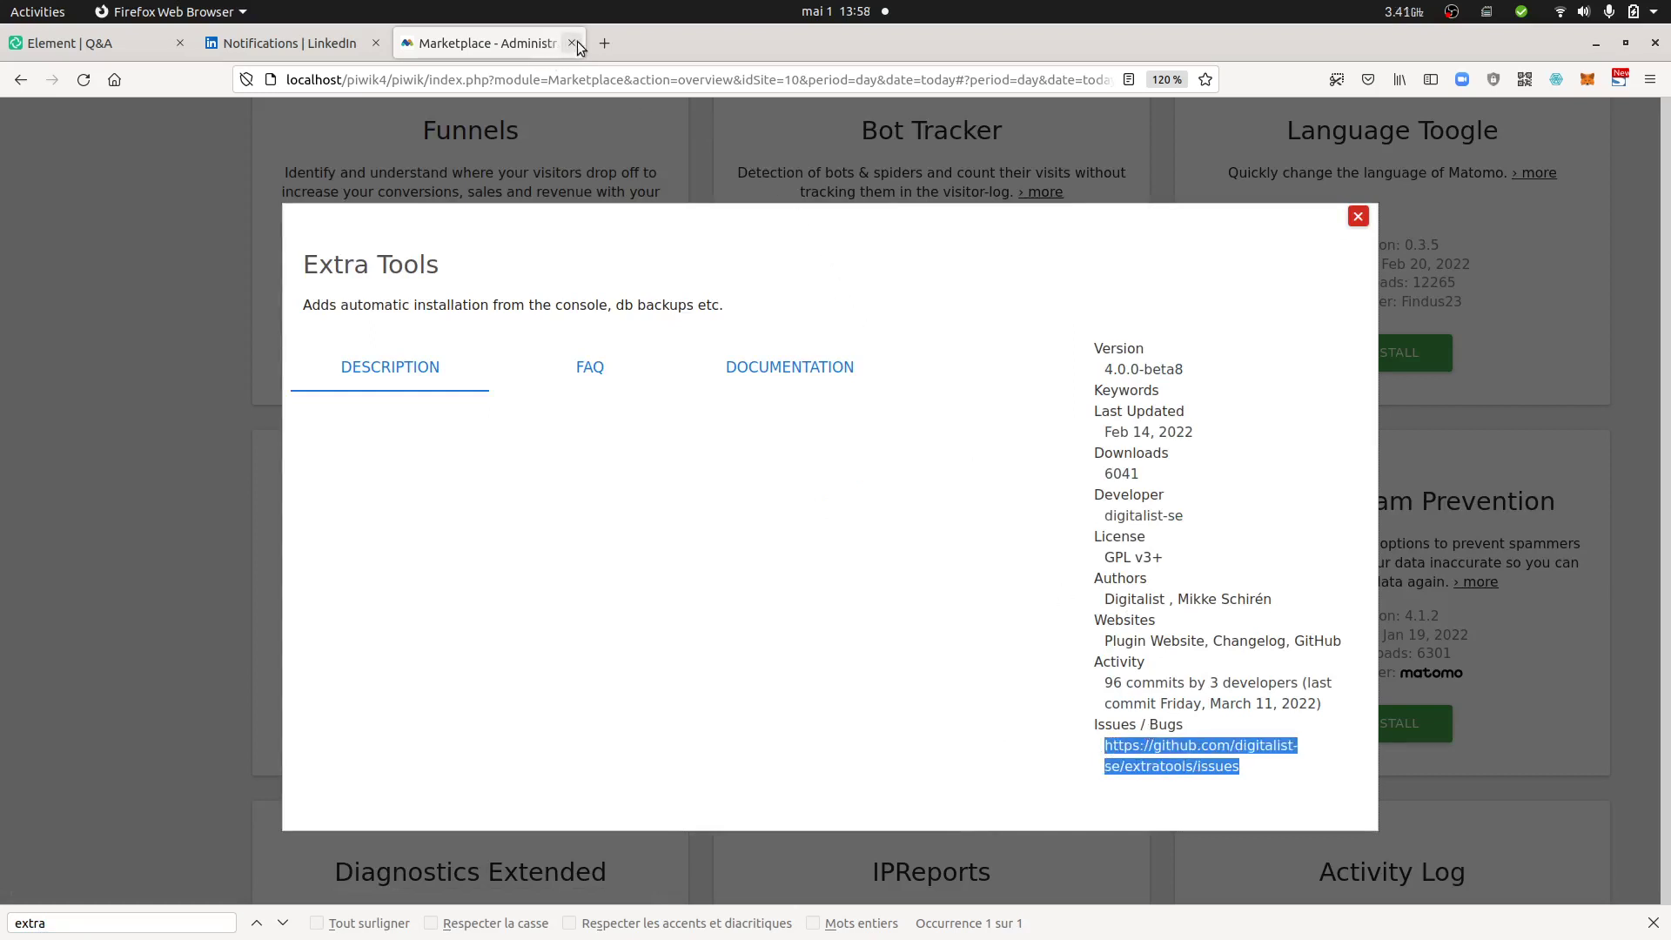
pyautogui.click(603, 42)
# Step: Load the pasted Extra Tools issues URL and open issue #30 "Add more segment options"
pyautogui.hotkey('ctrl', 'v')
pyautogui.press('Return')
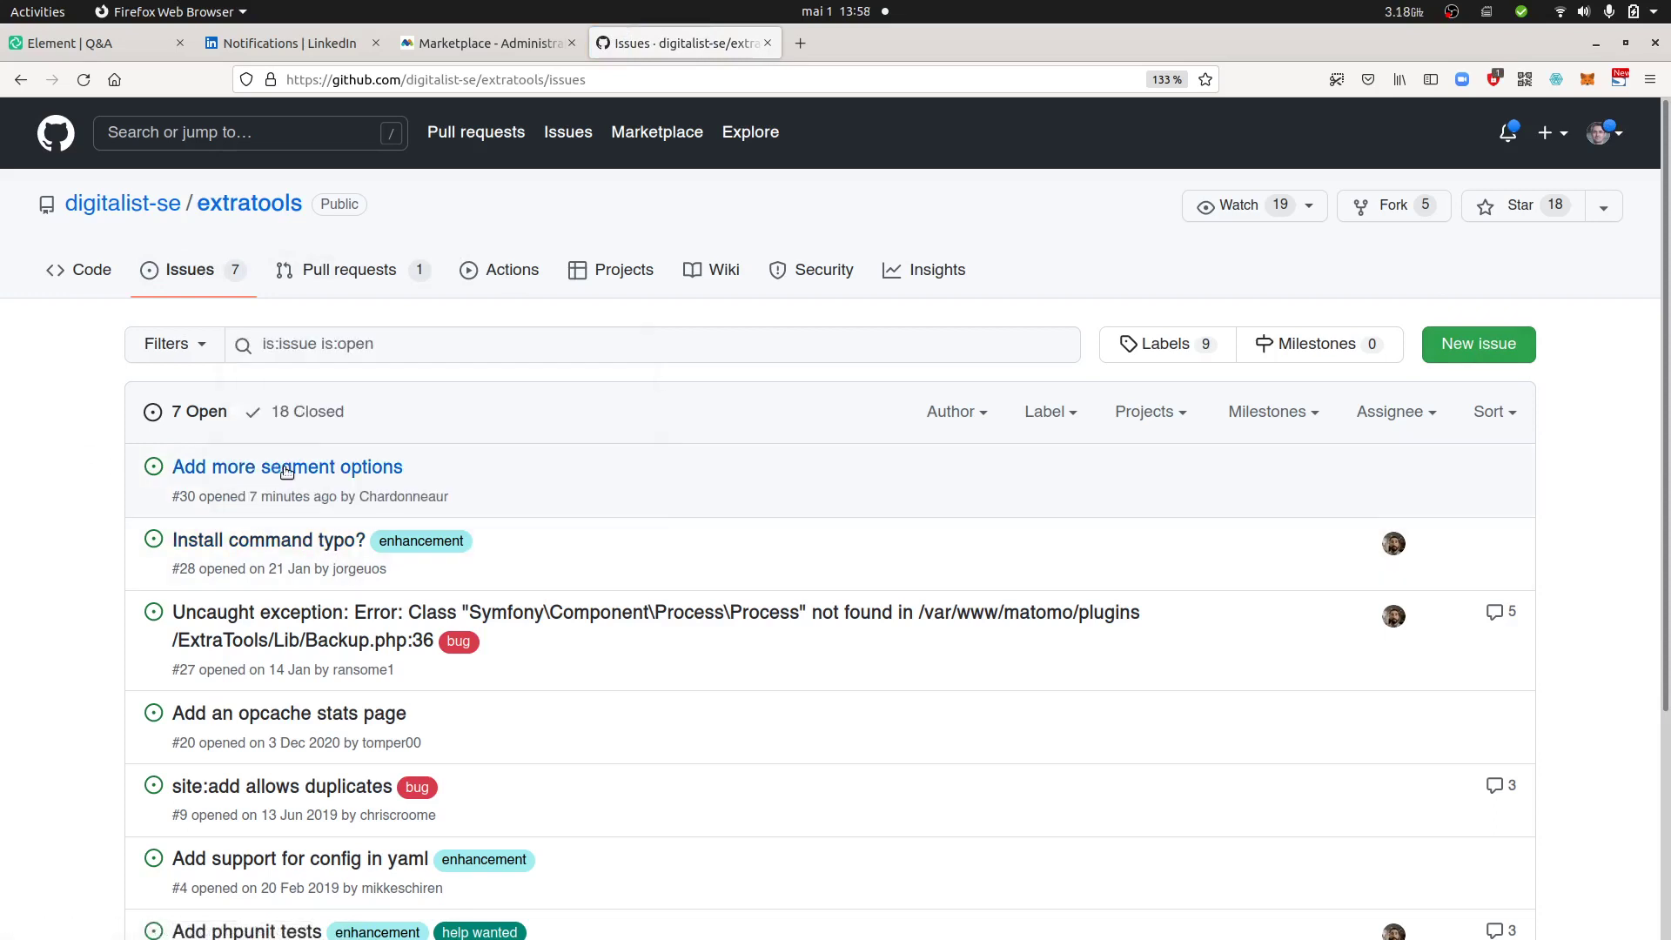
pyautogui.click(247, 472)
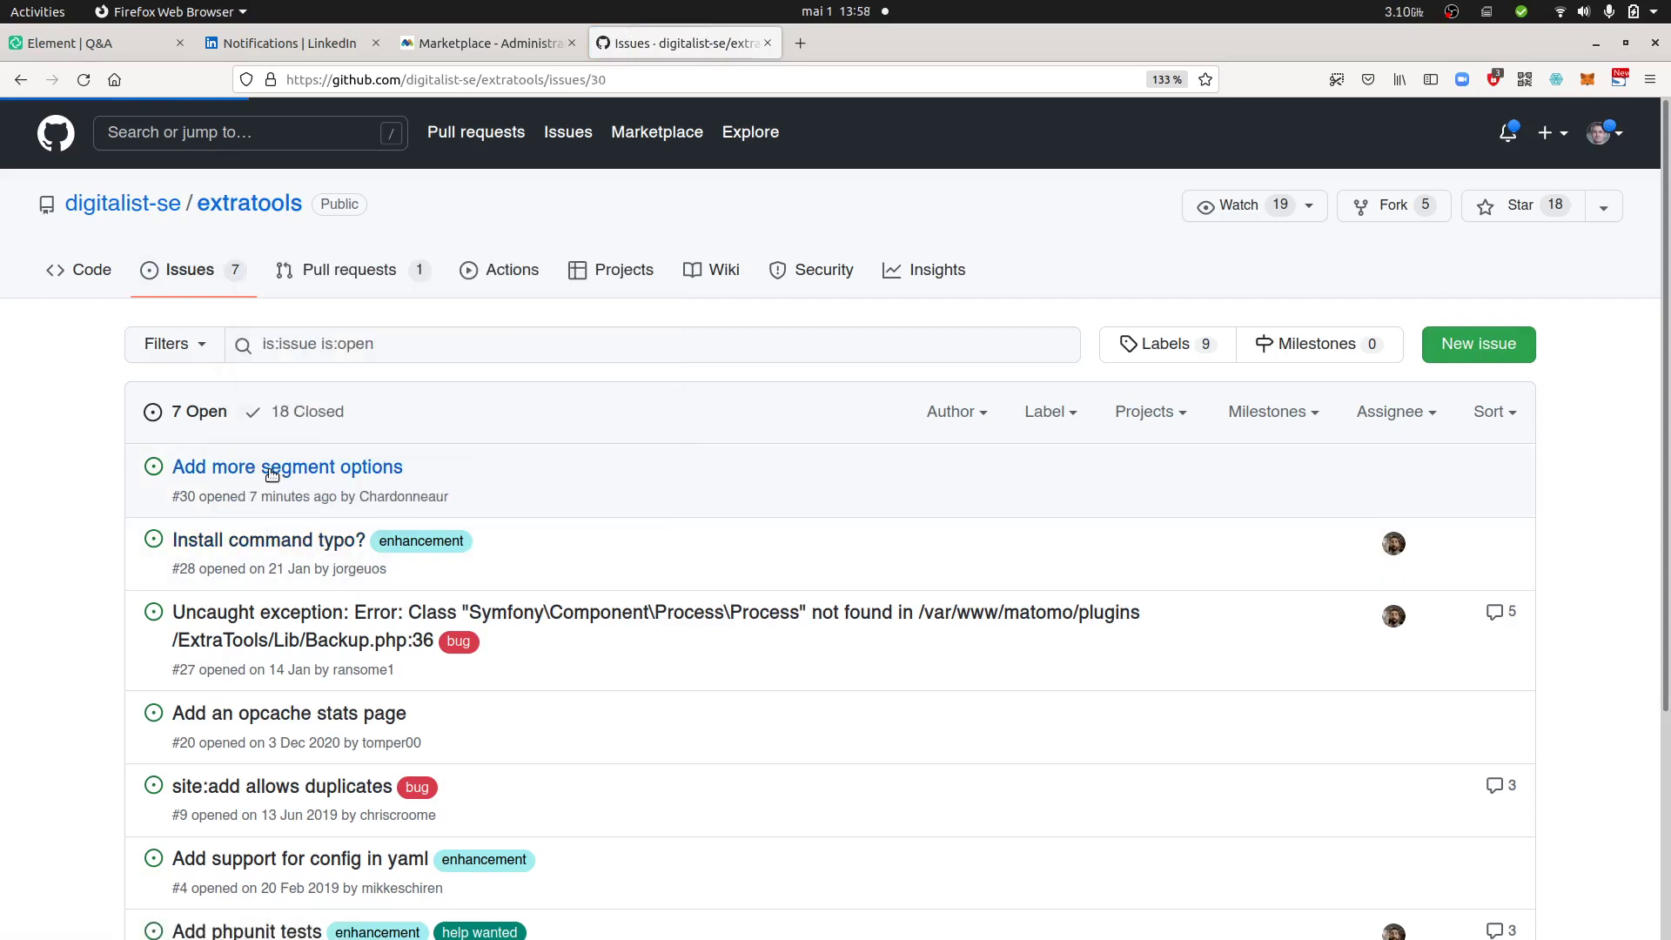